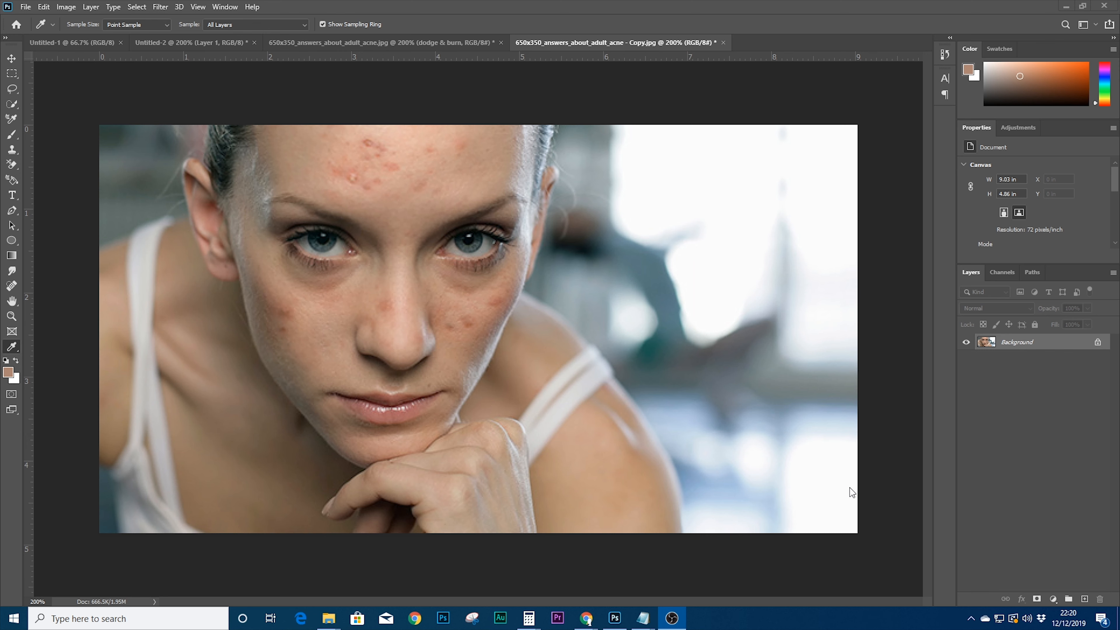
# Duplicate the Background layer and activate the Spot Healing Brush for retouching the copy
pyautogui.click(991, 415)
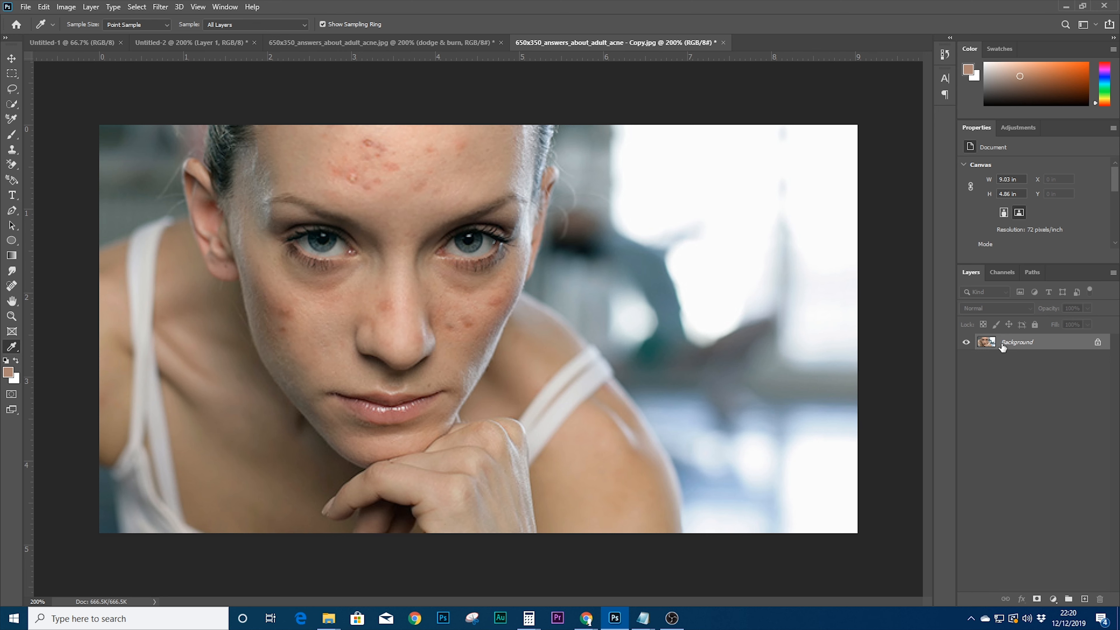
pyautogui.hotkey('ctrl', 'j')
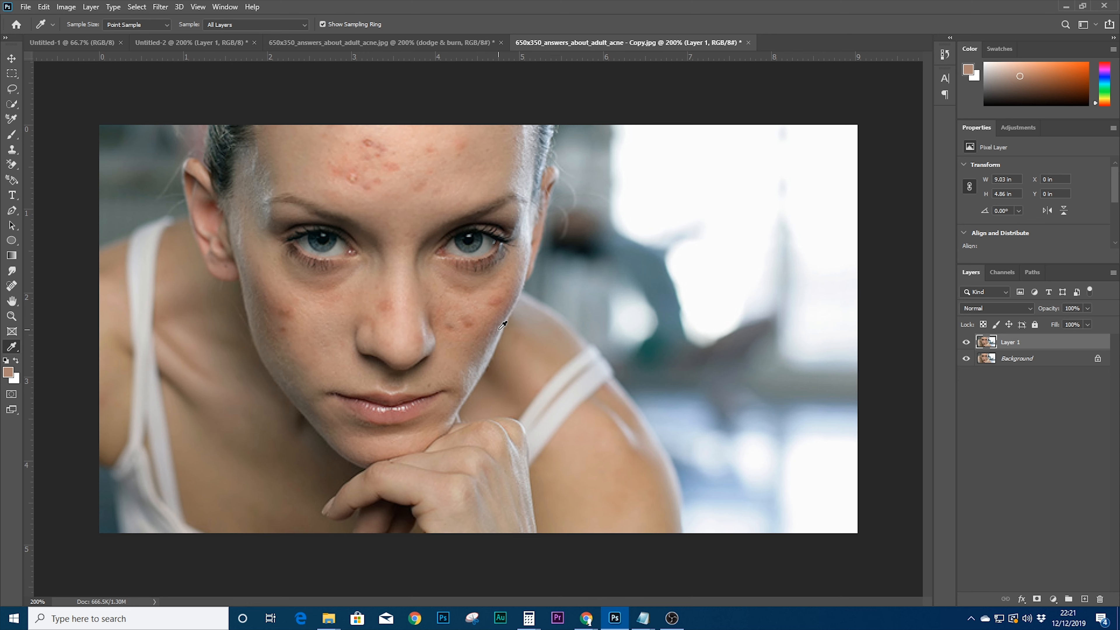
pyautogui.click(12, 287)
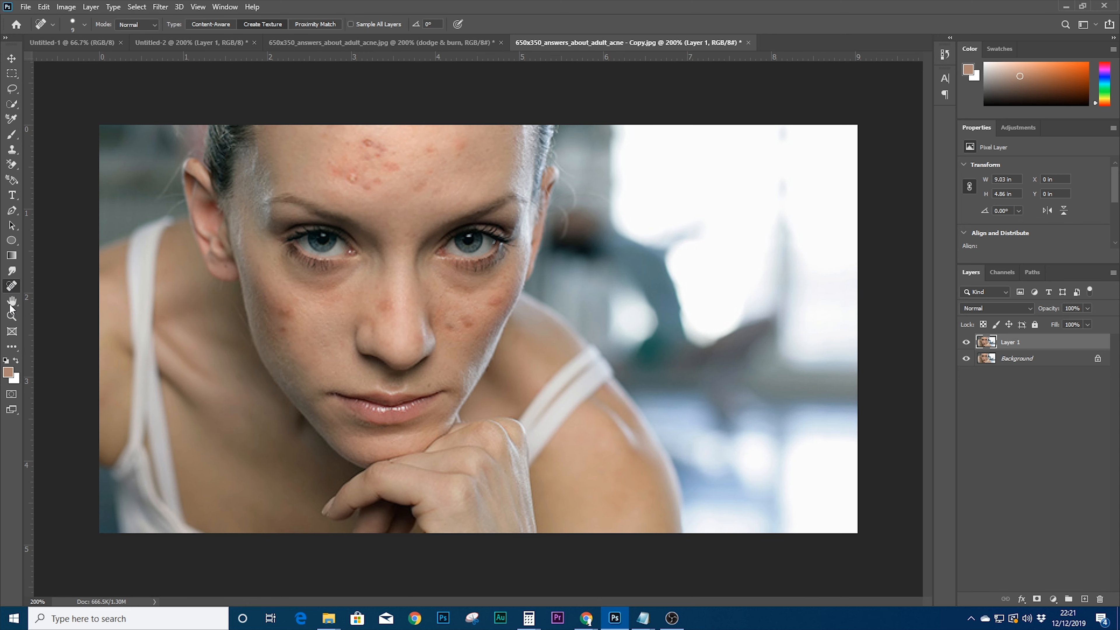
pyautogui.click(12, 348)
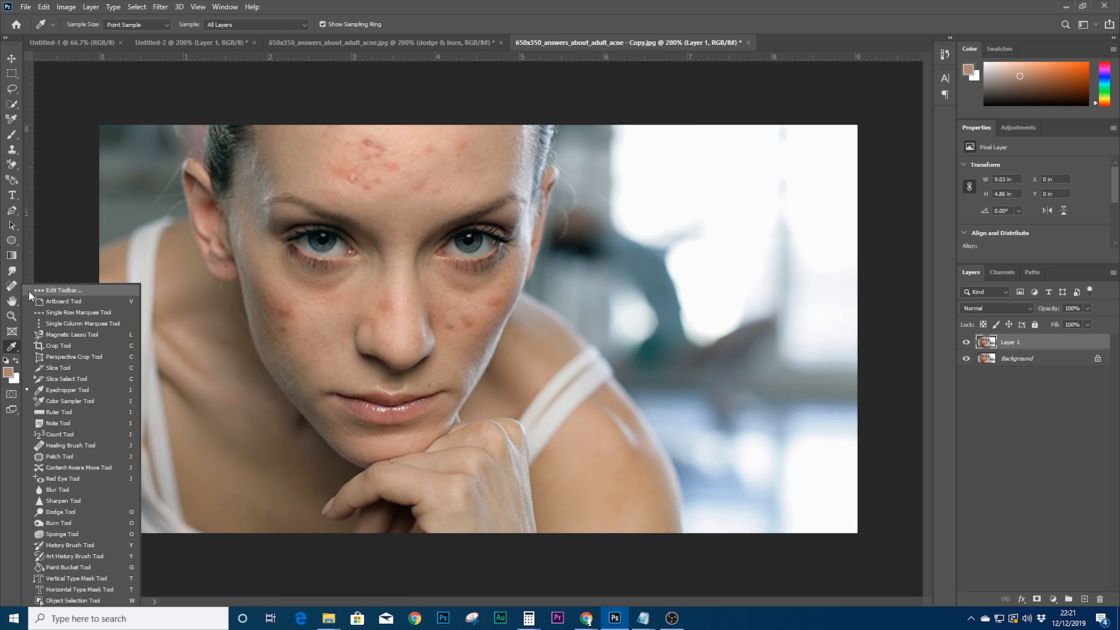
pyautogui.click(11, 287)
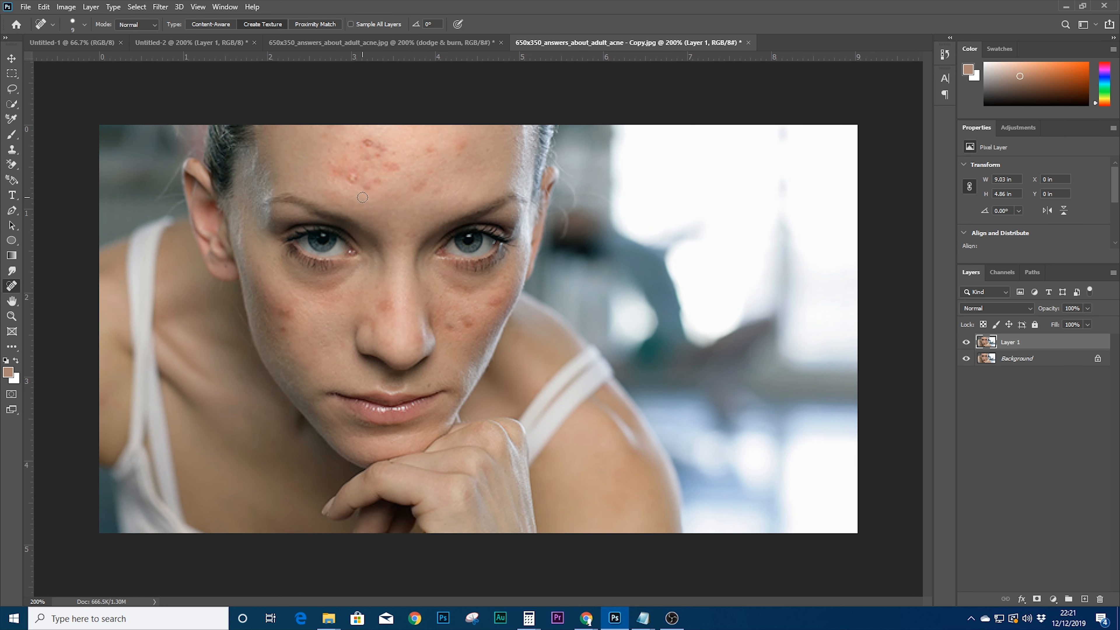
# Heal the small blemishes across the upper forehead with a 10 px Spot Healing Brush
pyautogui.press(']')
pyautogui.press(']')
pyautogui.press('[')
pyautogui.click(368, 142)
pyautogui.click(380, 157)
pyautogui.click(394, 151)
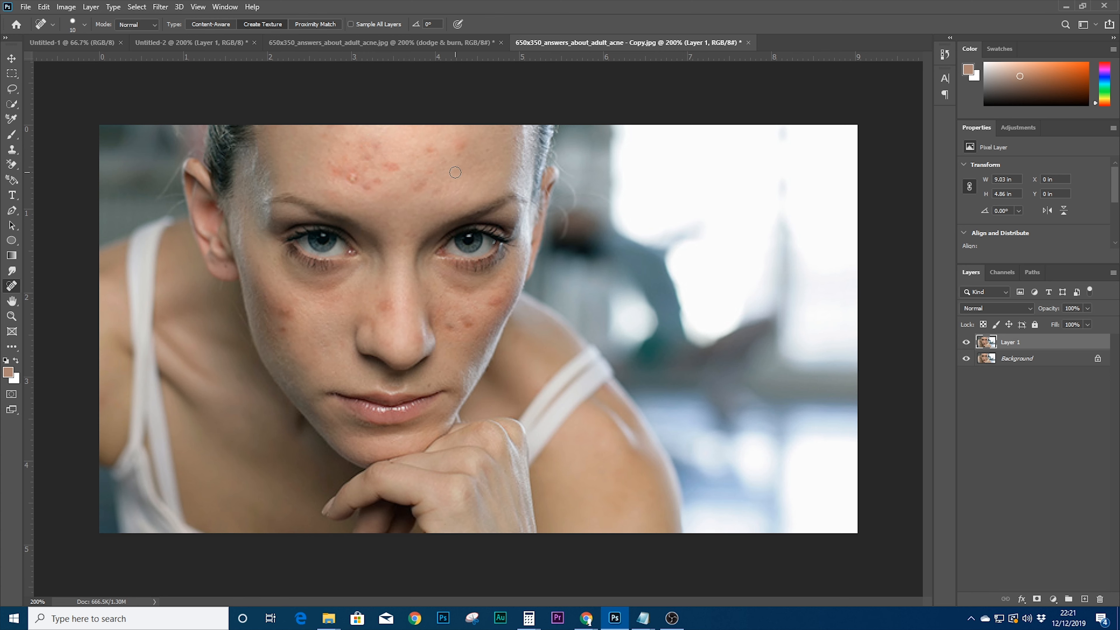
pyautogui.click(430, 152)
pyautogui.click(460, 147)
pyautogui.press(']')
pyautogui.click(464, 321)
pyautogui.press(']')
pyautogui.press(']')
pyautogui.press(']')
pyautogui.hotkey('ctrl', 'z')
# Heal the two dark blemishes on the woman's left cheek with a 15 px brush
pyautogui.press('[')
pyautogui.press('[')
pyautogui.press('[')
pyautogui.press('[')
pyautogui.press('[')
pyautogui.press('[')
pyautogui.click(466, 322)
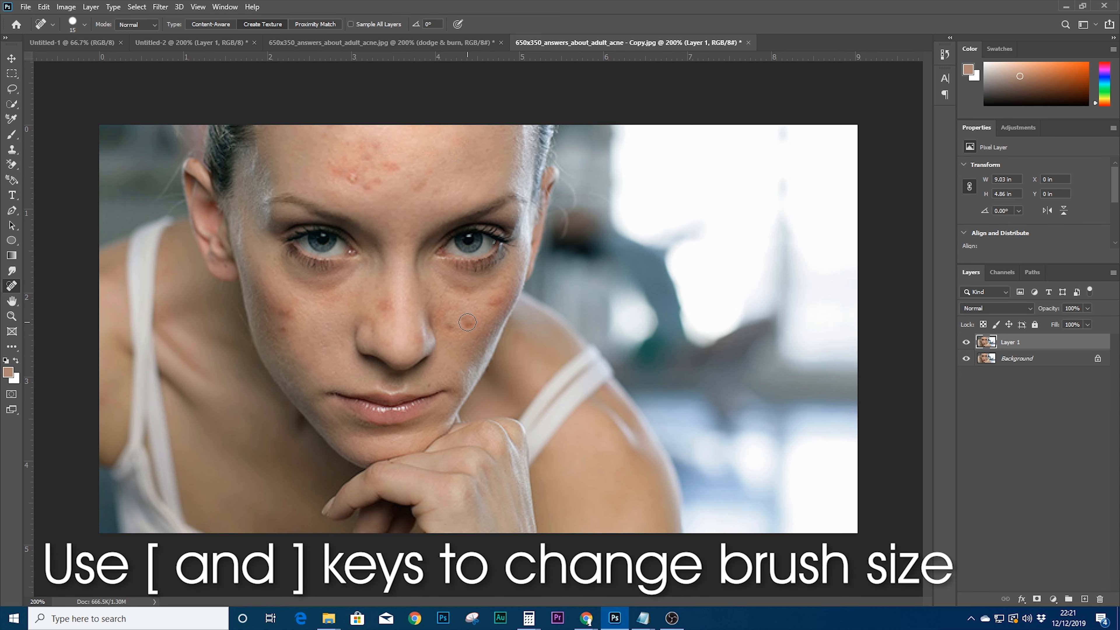
pyautogui.click(452, 326)
# Heal the red blemishes along the side of the nose, adjusting the brush size to the spots
pyautogui.press(']')
pyautogui.click(384, 304)
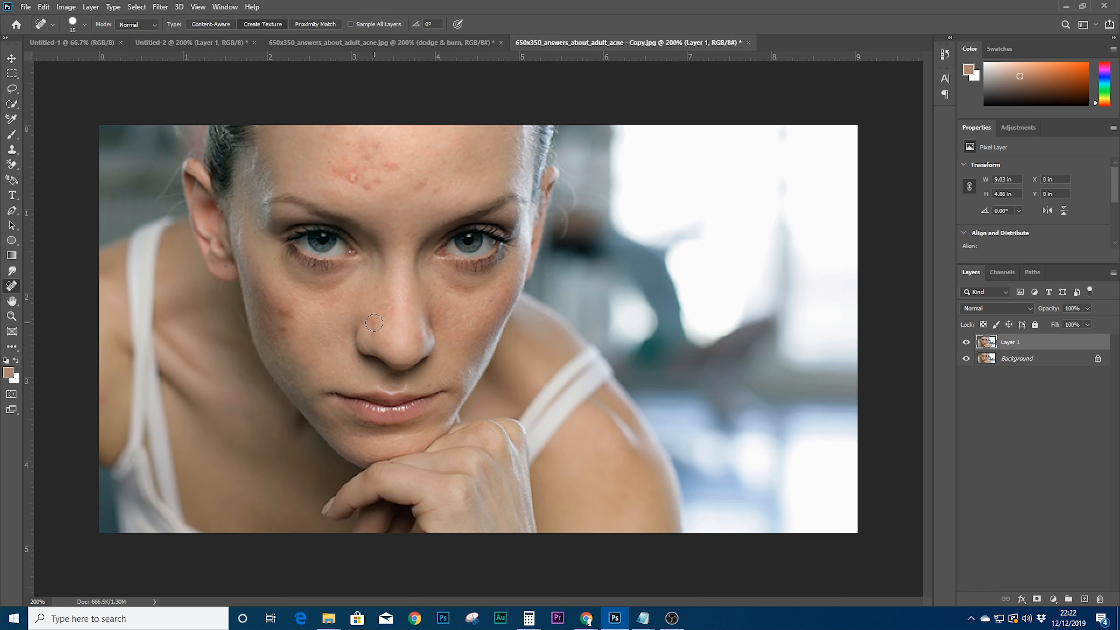
pyautogui.click(374, 323)
pyautogui.click(388, 308)
pyautogui.press('[')
pyautogui.click(383, 303)
pyautogui.press(']')
pyautogui.click(355, 176)
pyautogui.click(363, 187)
pyautogui.hotkey('ctrl', 'z')
pyautogui.hotkey('ctrl', 'z')
# Heal the dark spots on the woman's right cheek with the Spot Healing Brush
pyautogui.press(']')
pyautogui.press('[')
pyautogui.press('[')
pyautogui.click(281, 327)
pyautogui.press(']')
pyautogui.click(286, 310)
# Heal the remaining spot beside the nose and the raised blemish in the middle of the forehead
pyautogui.press('[')
pyautogui.click(389, 308)
pyautogui.press(']')
pyautogui.click(352, 178)
# Patch the red blemish cluster in the middle of the forehead with nearby clean skin, and clear the selection
pyautogui.click(12, 345)
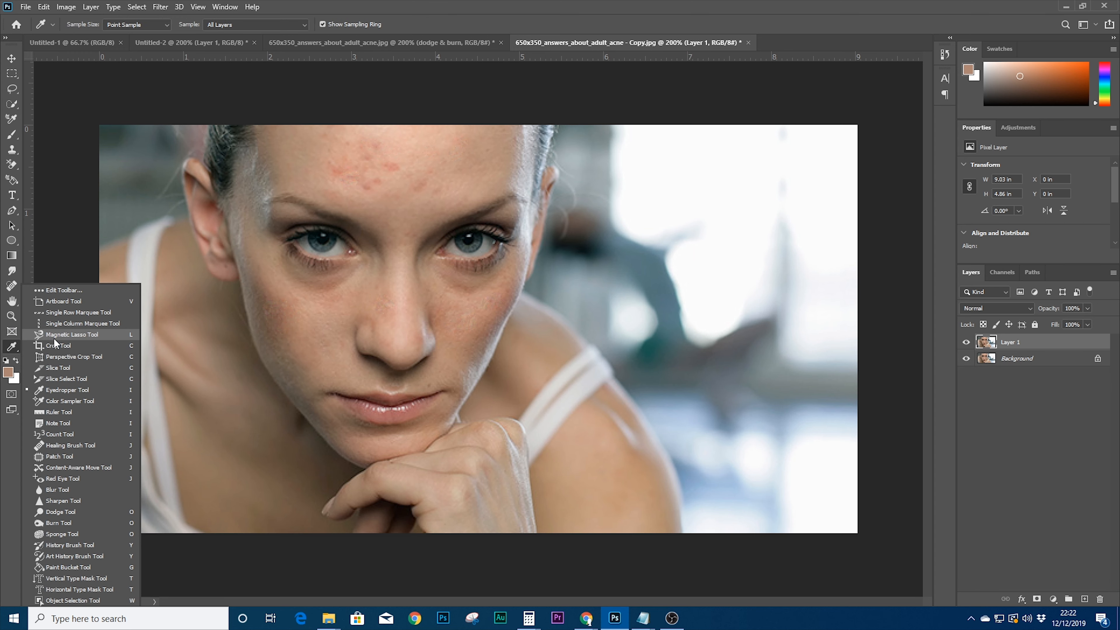
pyautogui.click(64, 458)
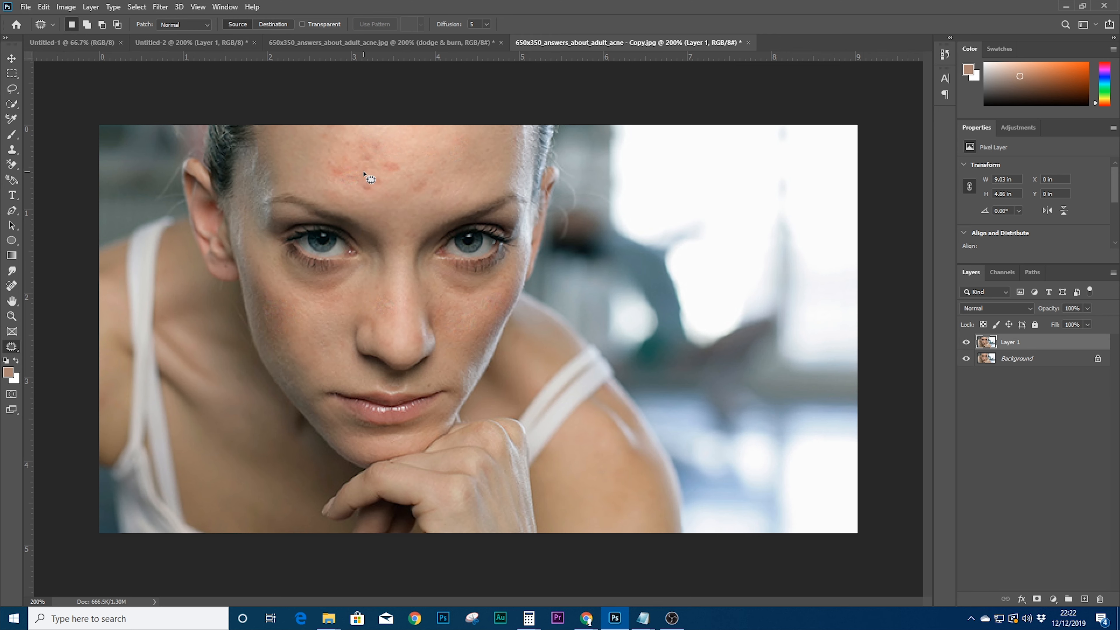
pyautogui.moveTo(355, 136)
pyautogui.mouseDown()
pyautogui.moveTo(328, 154)
pyautogui.moveTo(321, 180)
pyautogui.moveTo(364, 197)
pyautogui.moveTo(410, 165)
pyautogui.moveTo(358, 135)
pyautogui.moveTo(374, 159)
pyautogui.moveTo(433, 151)
pyautogui.mouseUp()
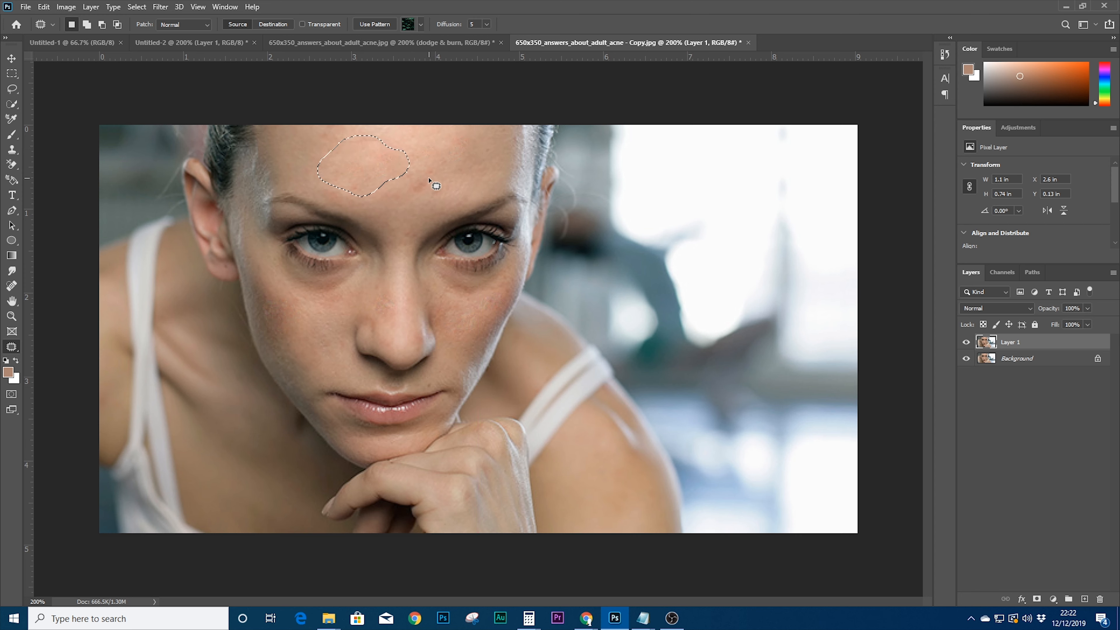
pyautogui.hotkey('ctrl', 'd')
# Heal the leftover marks at the hairline and above the brow with a 10 px Spot Healing Brush
pyautogui.click(12, 287)
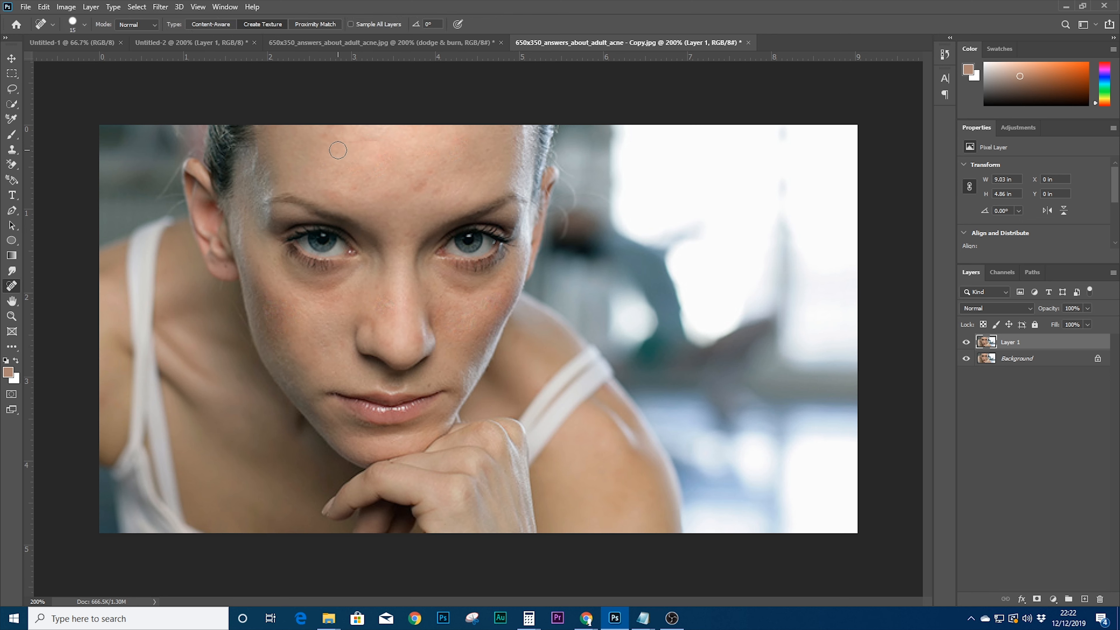
pyautogui.press('[')
pyautogui.click(369, 140)
pyautogui.click(374, 141)
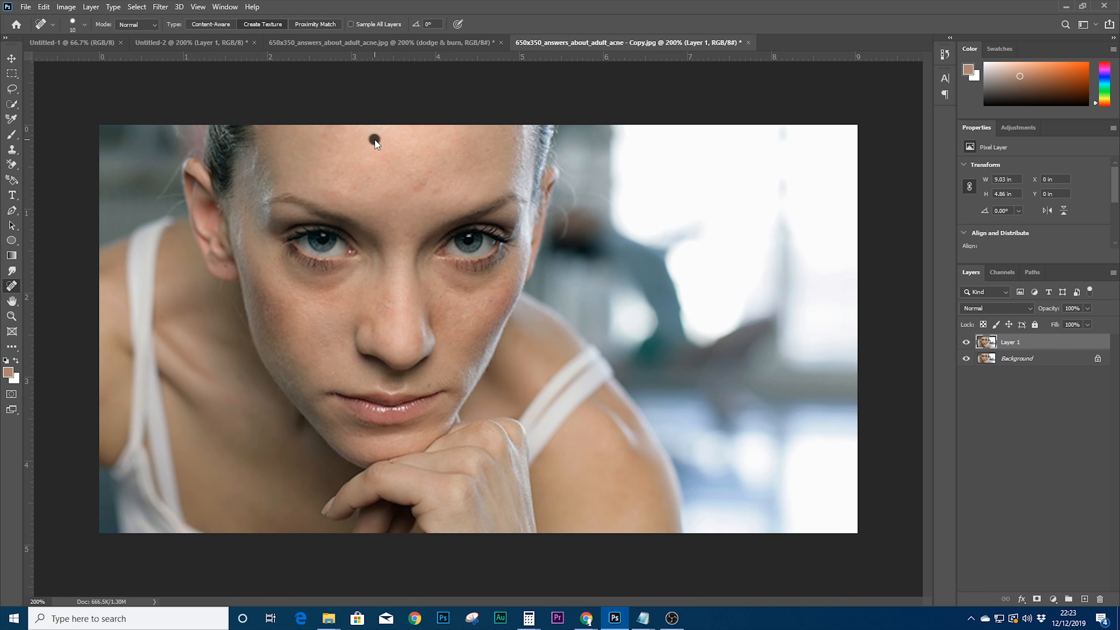
pyautogui.click(421, 187)
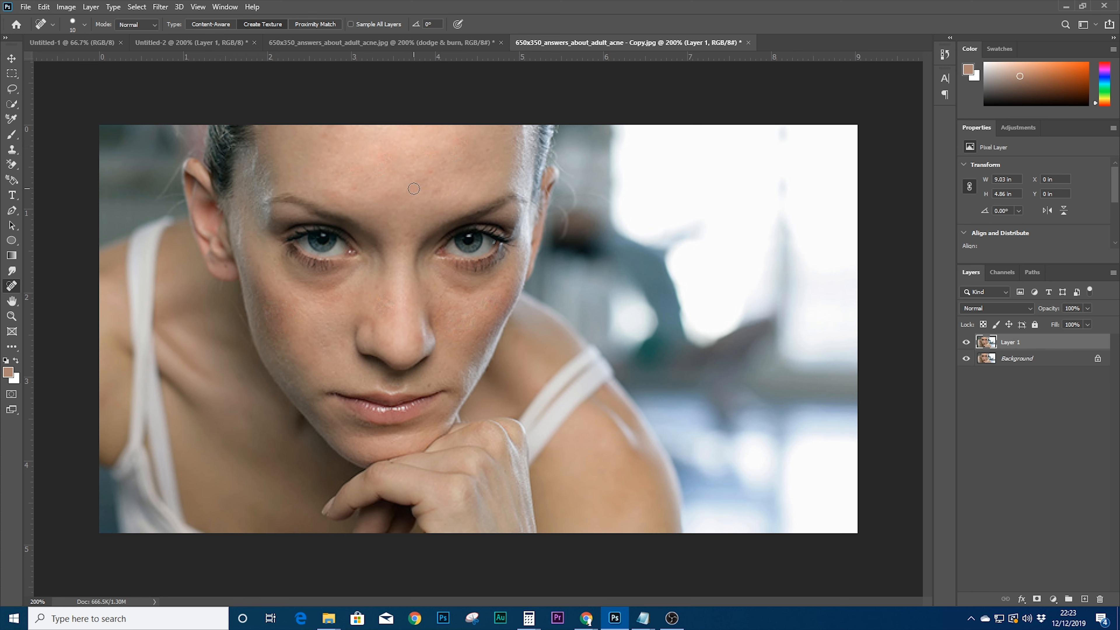
pyautogui.click(435, 190)
# Compare the retouched skin with the original by hiding and showing Layer 1
pyautogui.click(967, 343)
pyautogui.click(966, 342)
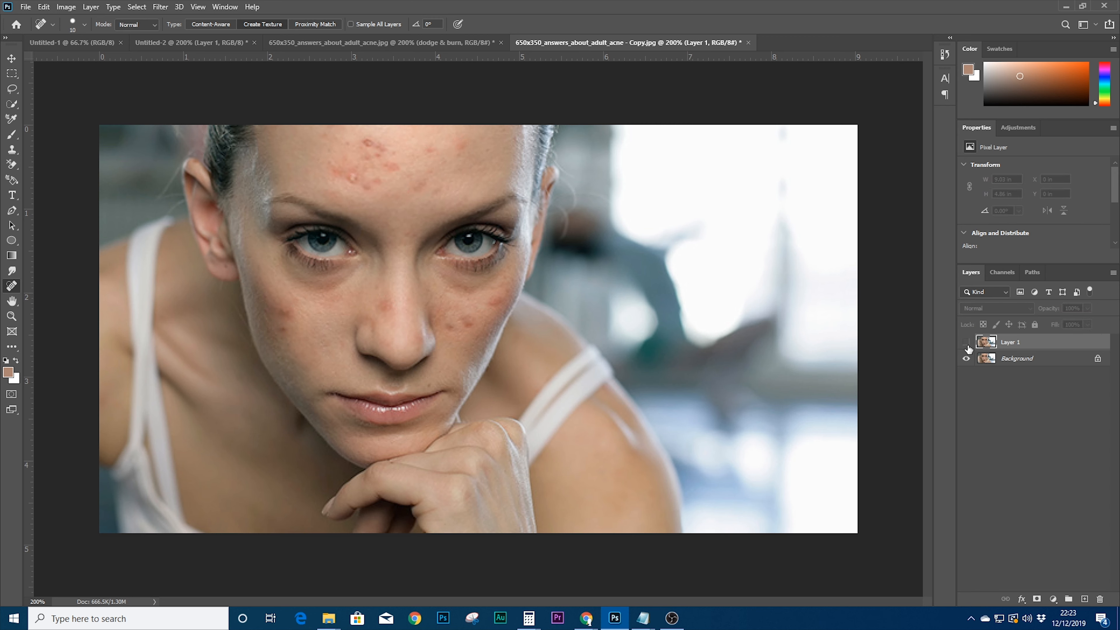
pyautogui.click(967, 343)
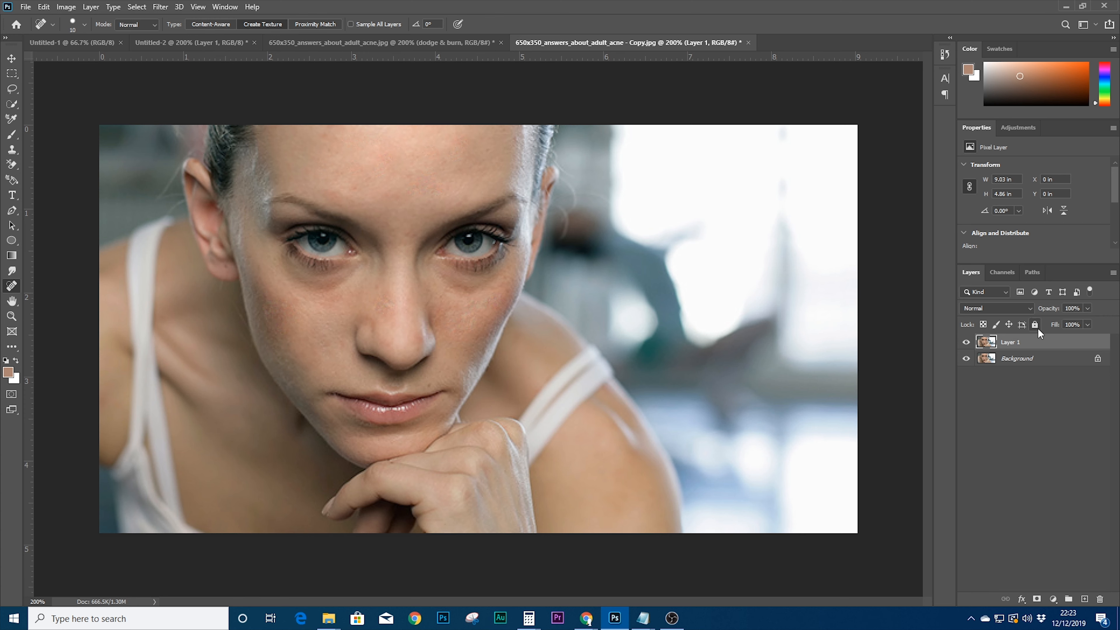
# Duplicate Layer 1 and ready the Dodge tool with a 15 px brush
pyautogui.hotkey('ctrl', 'j')
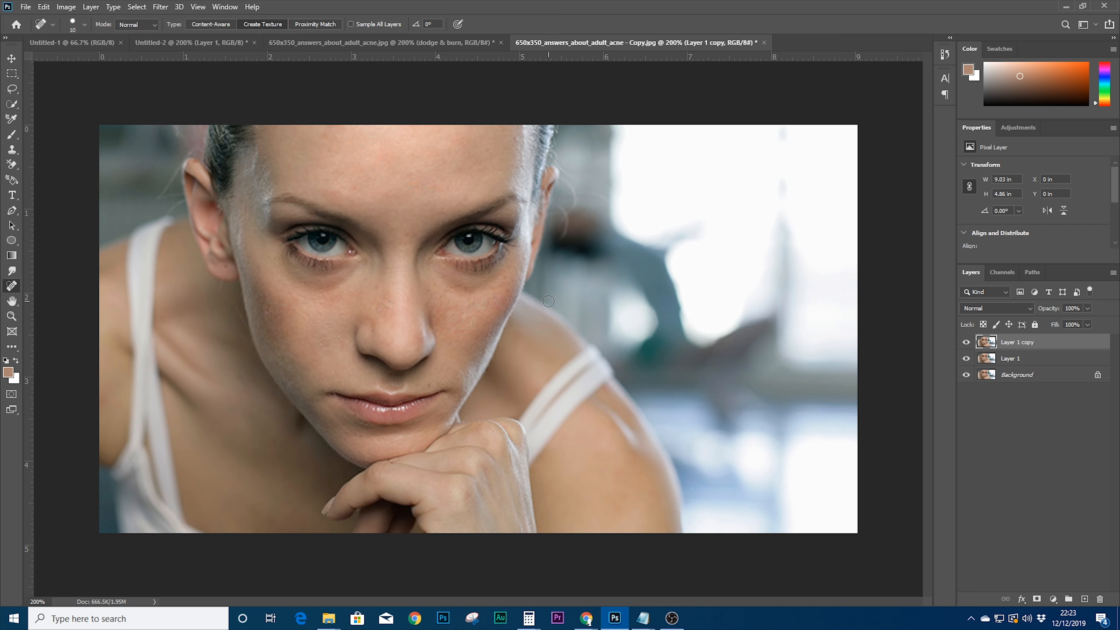
pyautogui.click(12, 347)
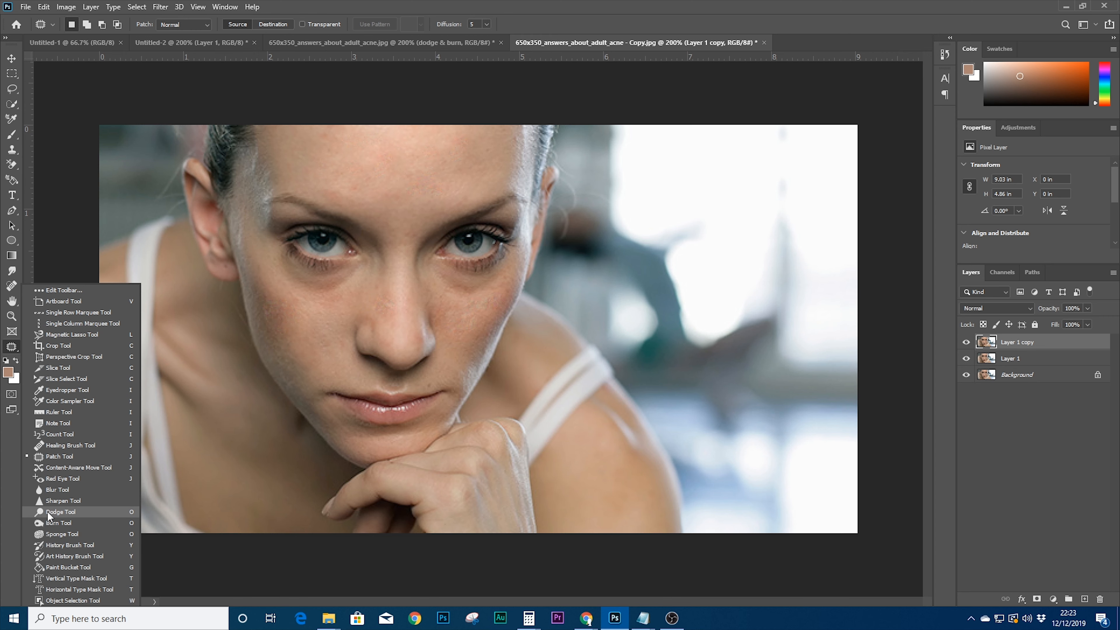
pyautogui.click(60, 511)
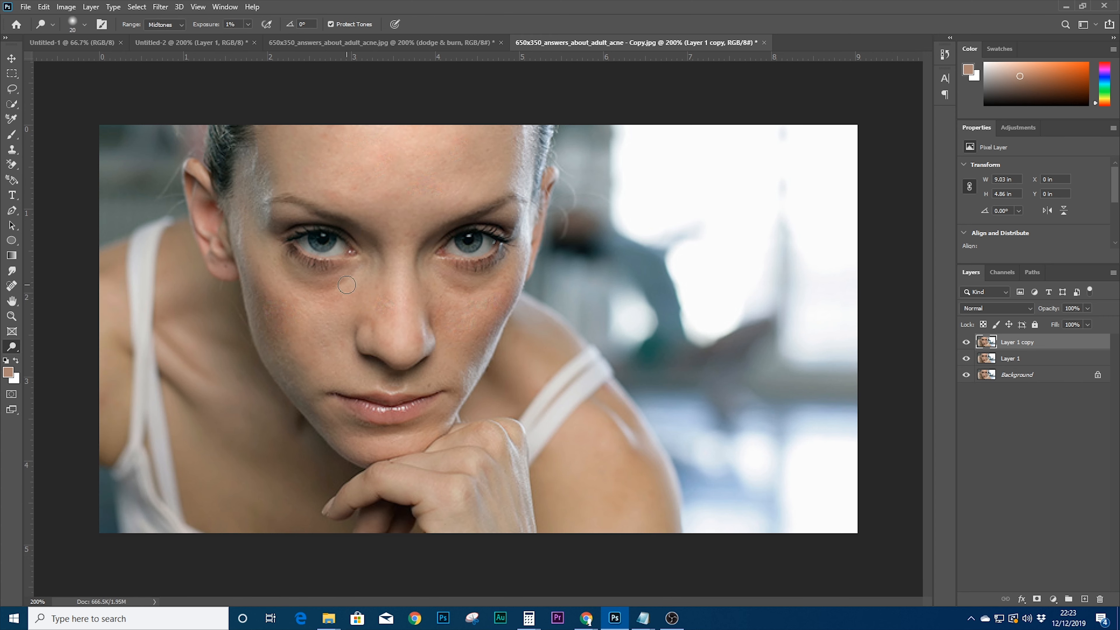
pyautogui.press('[')
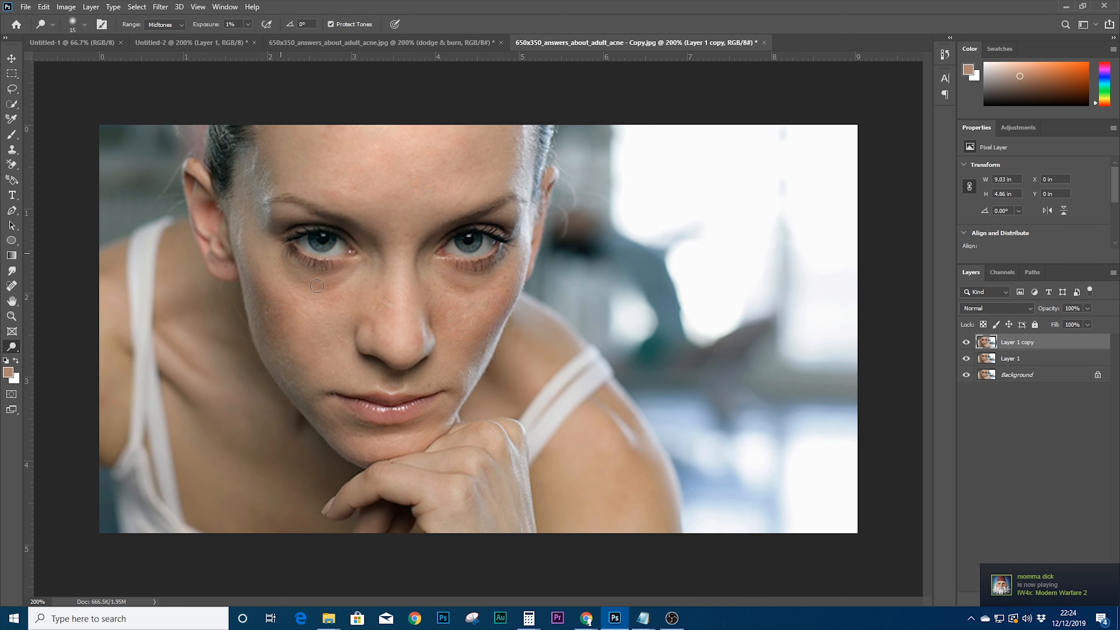
# Compare the dodged skin before and after by repeatedly hiding and showing Layer 1 copy
pyautogui.click(966, 342)
pyautogui.click(966, 342)
pyautogui.click(966, 343)
pyautogui.click(966, 344)
pyautogui.click(966, 344)
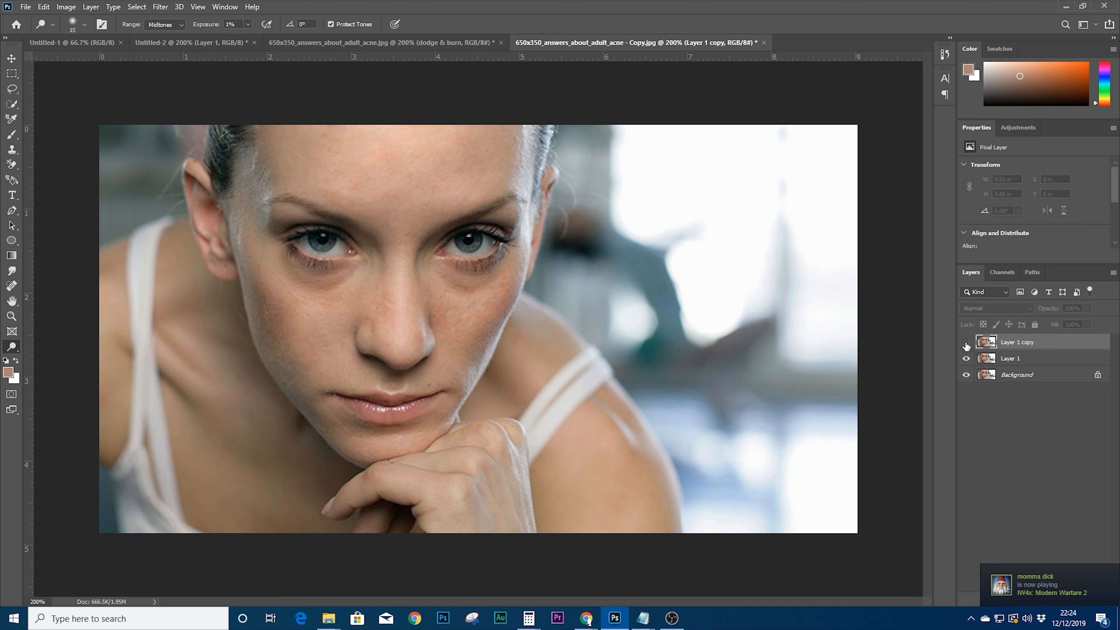
pyautogui.click(966, 344)
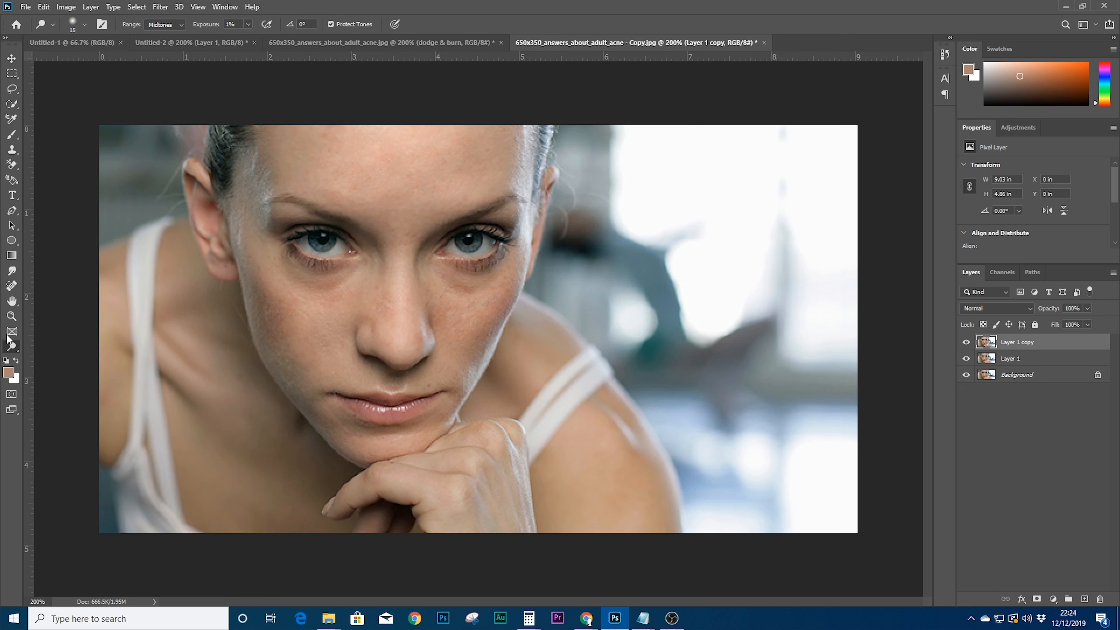
# Switch to the Burn tool and compare the face with and without Layer 1 copy
pyautogui.rightClick(15, 350)
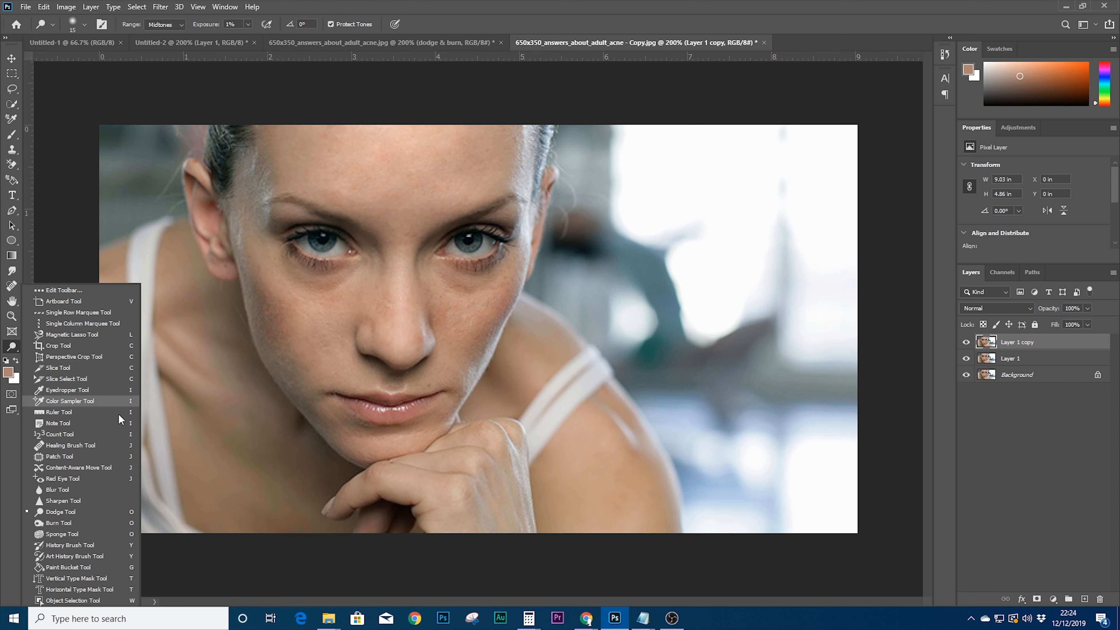
pyautogui.click(76, 524)
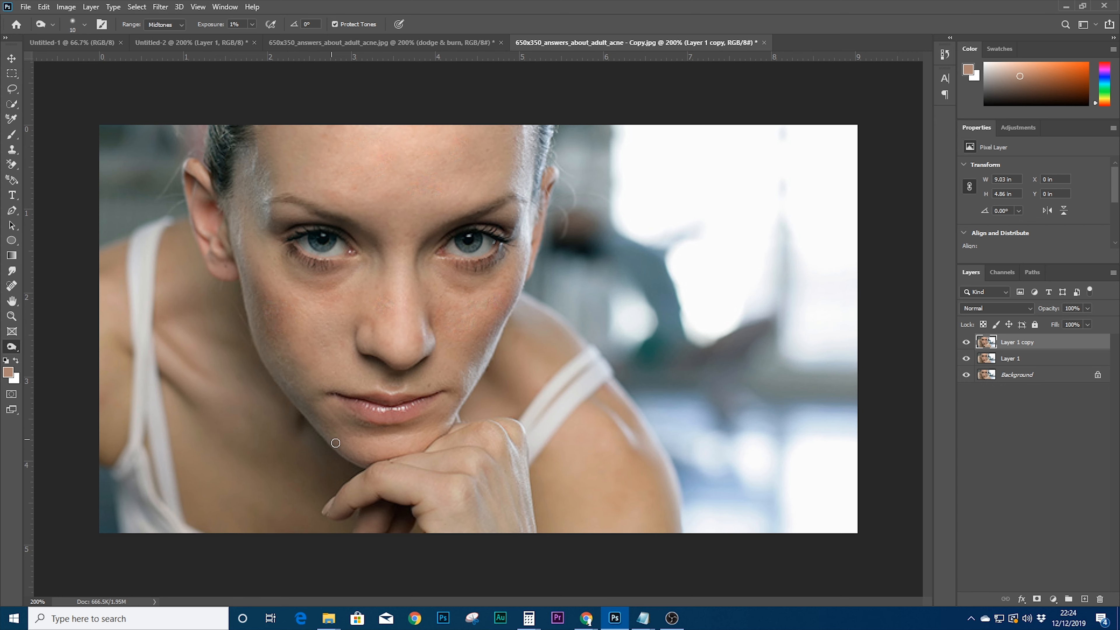
pyautogui.click(966, 348)
pyautogui.click(966, 348)
pyautogui.click(966, 348)
# Add a new empty layer above Layer 1 copy instead of another duplicate
pyautogui.hotkey('ctrl', 'j')
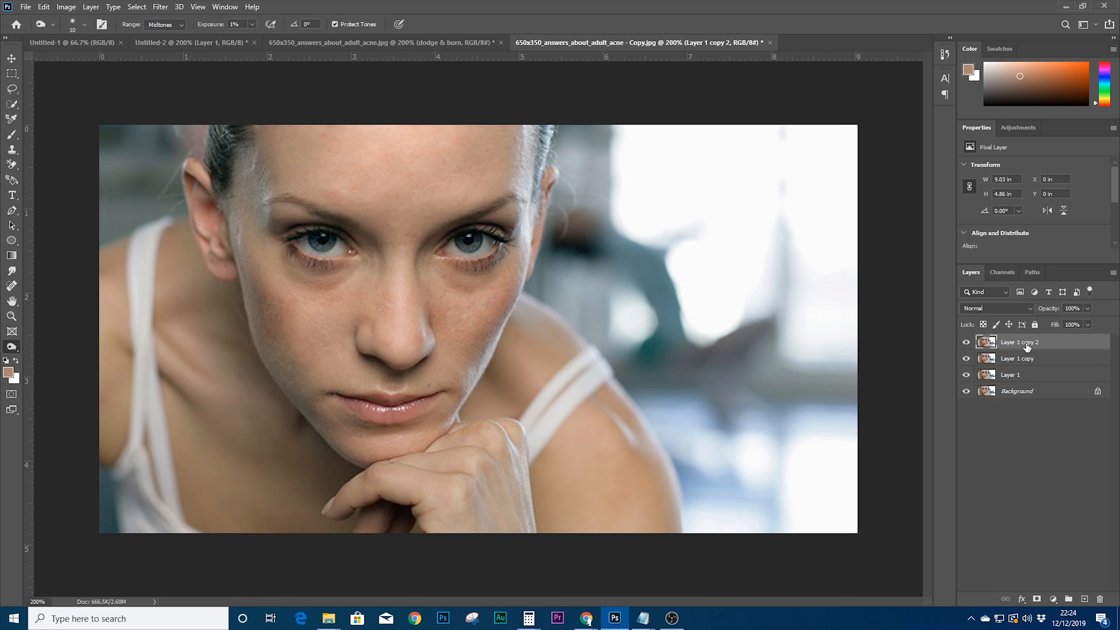
pyautogui.hotkey('ctrl', 'z')
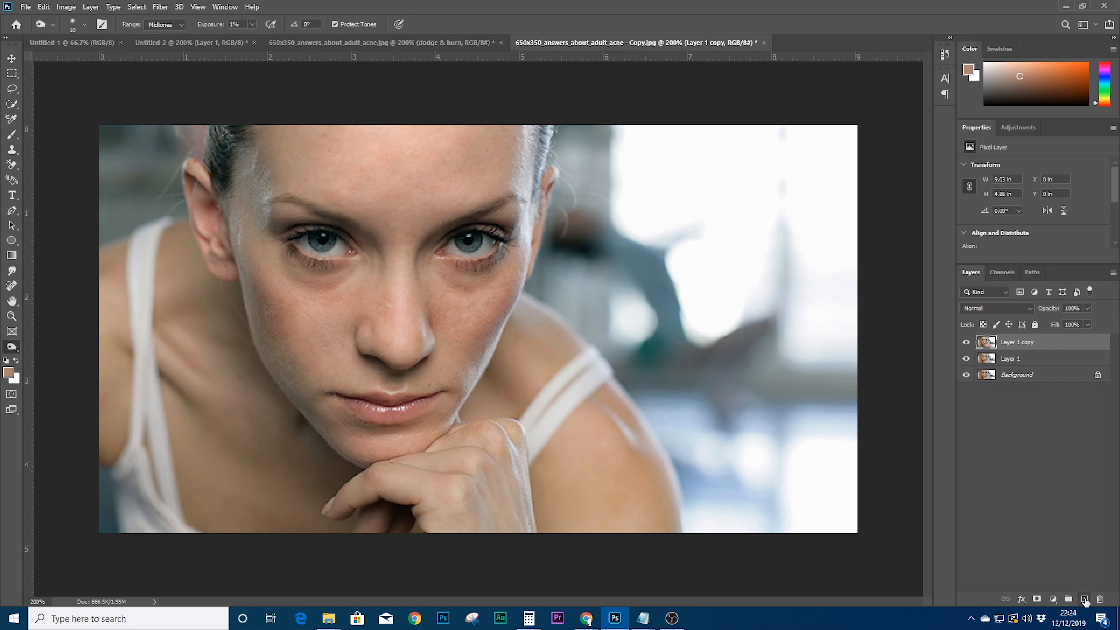
pyautogui.click(1085, 600)
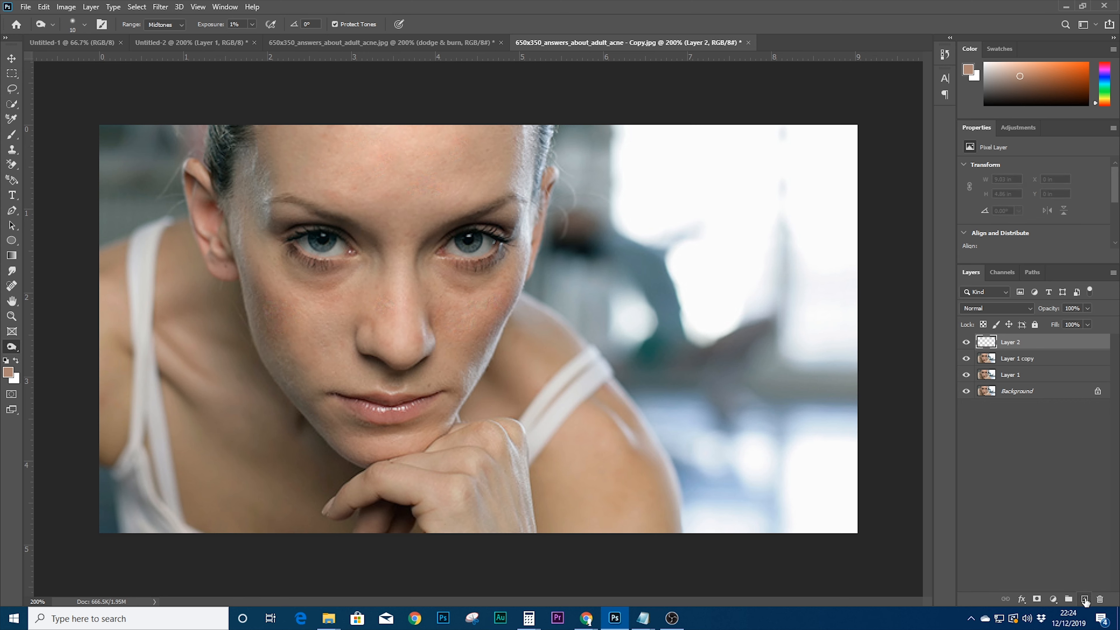
# Switch to the Brush tool, check its soft tip settings, and set the flow to 5%
pyautogui.click(12, 134)
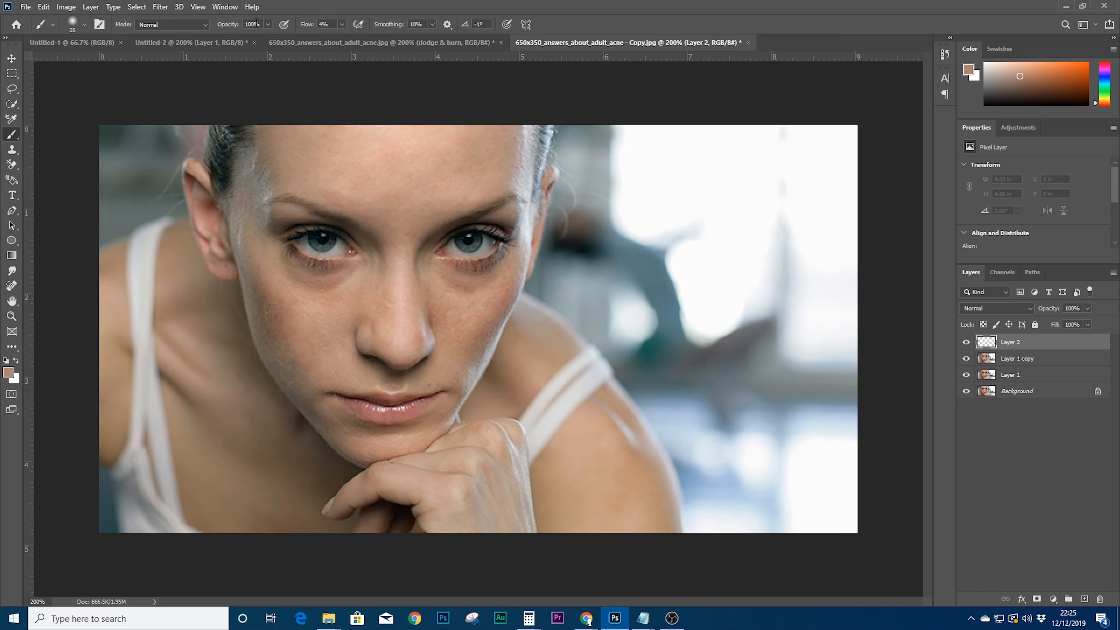
pyautogui.rightClick(325, 155)
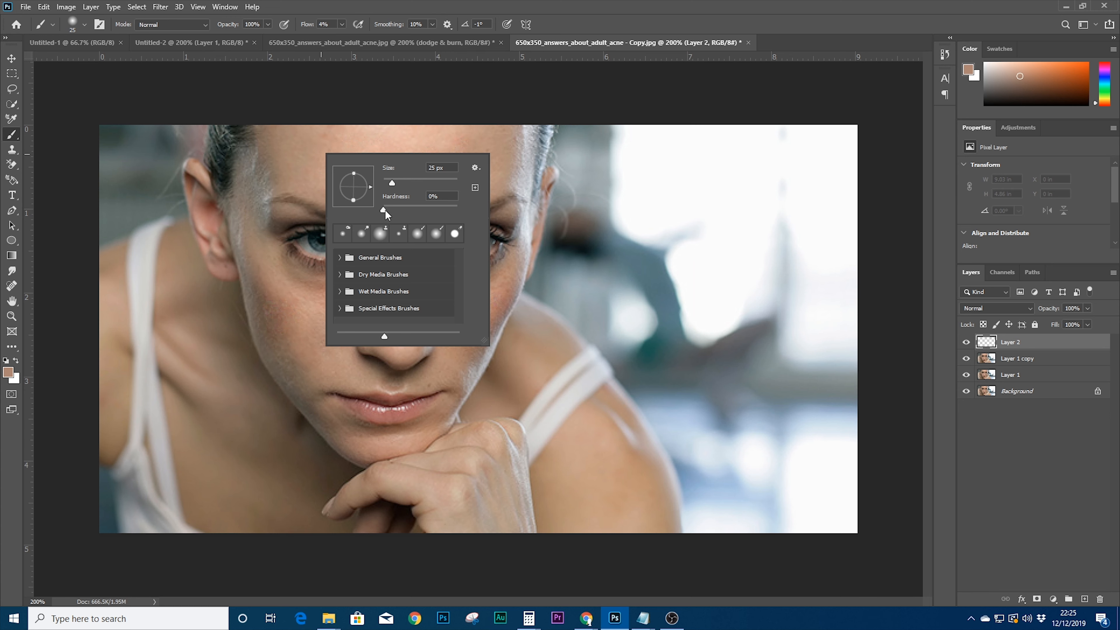
pyautogui.click(335, 91)
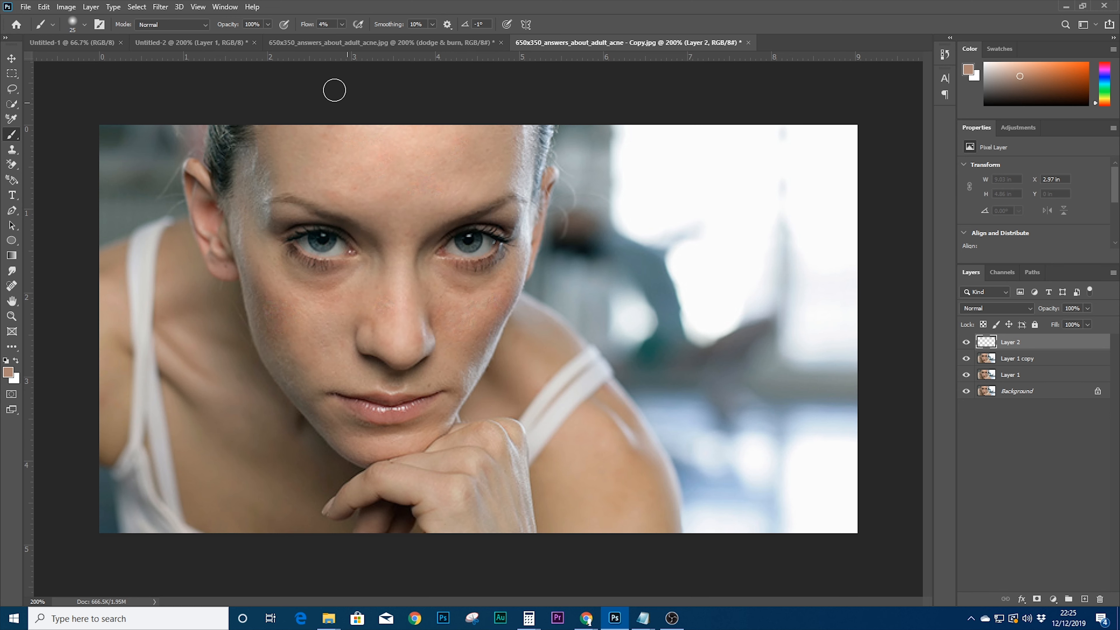
pyautogui.write('5')
pyautogui.press('Return')
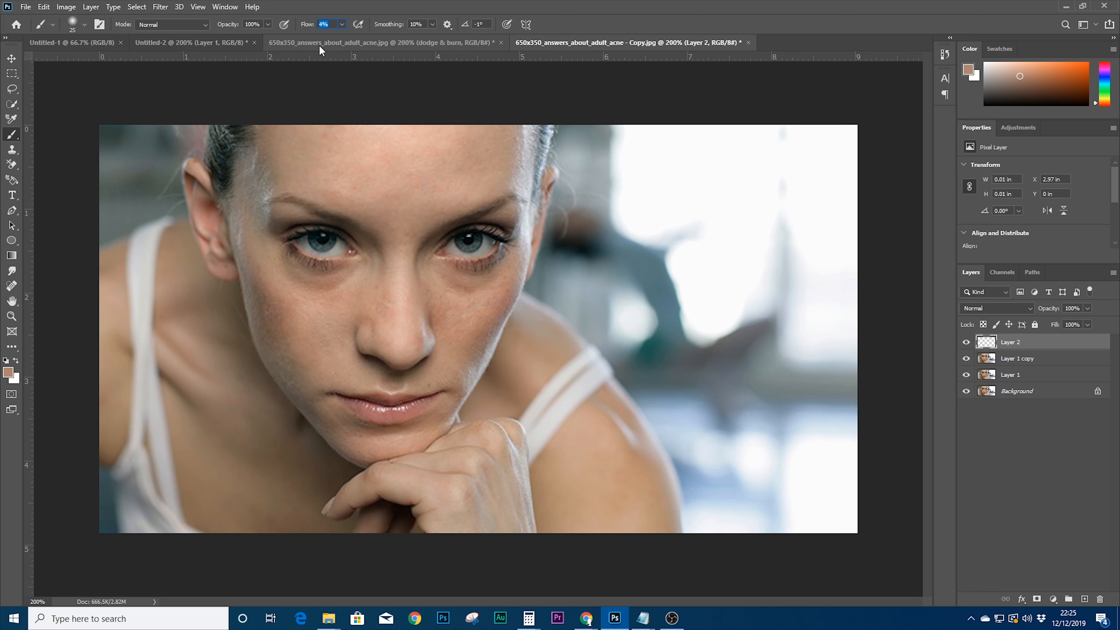
# Paint repeatedly sampled skin tones over the upper and central forehead to even out its colour
pyautogui.click(393, 154)
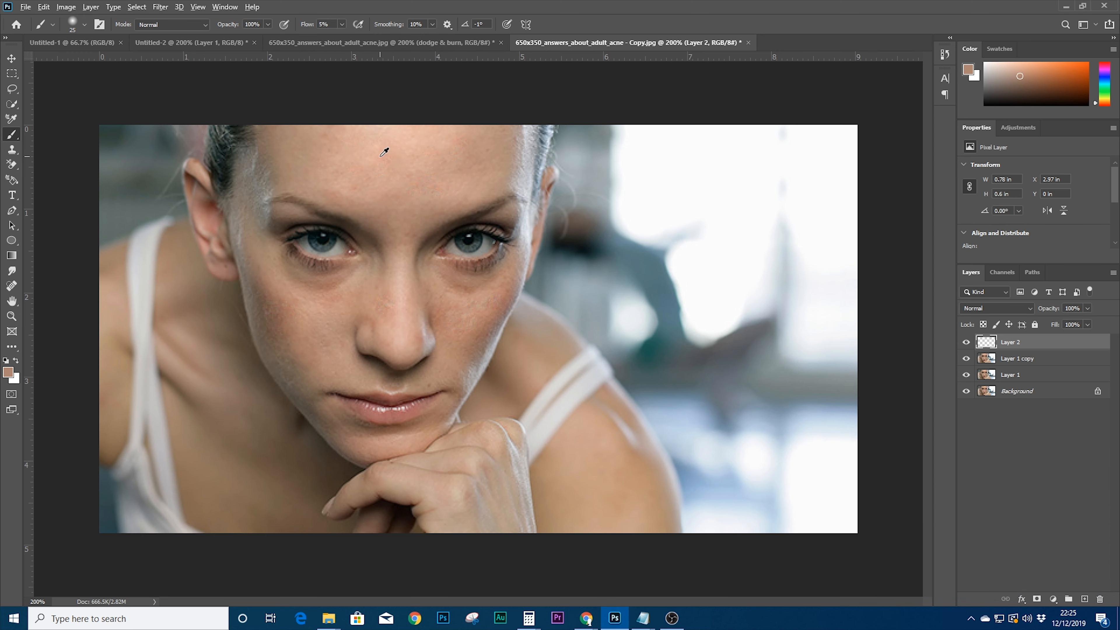
pyautogui.keyDown('alt'); pyautogui.click(378, 143); pyautogui.keyUp('alt')
pyautogui.moveTo(335, 134)
pyautogui.mouseDown()
pyautogui.moveTo(317, 141)
pyautogui.moveTo(337, 154)
pyautogui.moveTo(308, 148)
pyautogui.moveTo(332, 168)
pyautogui.moveTo(306, 159)
pyautogui.moveTo(315, 183)
pyautogui.moveTo(301, 182)
pyautogui.moveTo(328, 189)
pyautogui.mouseUp()
pyautogui.keyDown('alt'); pyautogui.click(317, 147); pyautogui.keyUp('alt')
pyautogui.keyDown('alt'); pyautogui.click(304, 166); pyautogui.keyUp('alt')
pyautogui.keyDown('alt'); pyautogui.click(330, 175); pyautogui.keyUp('alt')
pyautogui.keyDown('alt'); pyautogui.click(360, 168); pyautogui.keyUp('alt')
pyautogui.keyDown('alt'); pyautogui.click(413, 172); pyautogui.keyUp('alt')
pyautogui.keyDown('alt'); pyautogui.click(417, 154); pyautogui.keyUp('alt')
pyautogui.moveTo(418, 154)
pyautogui.mouseDown()
pyautogui.moveTo(467, 147)
pyautogui.moveTo(482, 181)
pyautogui.moveTo(441, 193)
pyautogui.moveTo(351, 184)
pyautogui.moveTo(341, 195)
pyautogui.mouseUp()
# Blend the skin above the woman's left brow and along the nose bridge with locally sampled tones
pyautogui.keyDown('alt'); pyautogui.click(473, 175); pyautogui.keyUp('alt')
pyautogui.keyDown('alt'); pyautogui.click(455, 183); pyautogui.keyUp('alt')
pyautogui.keyDown('alt'); pyautogui.click(425, 169); pyautogui.keyUp('alt')
pyautogui.keyDown('alt'); pyautogui.click(376, 206); pyautogui.keyUp('alt')
pyautogui.keyDown('alt'); pyautogui.click(401, 242); pyautogui.keyUp('alt')
pyautogui.moveTo(426, 218); pyautogui.dragTo(421, 247)
# Even out the reddish patches on the woman's left cheek by painting with nearby sampled skin tones
pyautogui.keyDown('alt'); pyautogui.click(479, 313); pyautogui.keyUp('alt')
pyautogui.moveTo(479, 313); pyautogui.dragTo(471, 335)
pyautogui.keyDown('alt'); pyautogui.click(475, 335); pyautogui.keyUp('alt')
pyautogui.keyDown('alt'); pyautogui.click(490, 311); pyautogui.keyUp('alt')
pyautogui.moveTo(467, 346); pyautogui.dragTo(460, 315)
pyautogui.keyDown('alt'); pyautogui.click(462, 332); pyautogui.keyUp('alt')
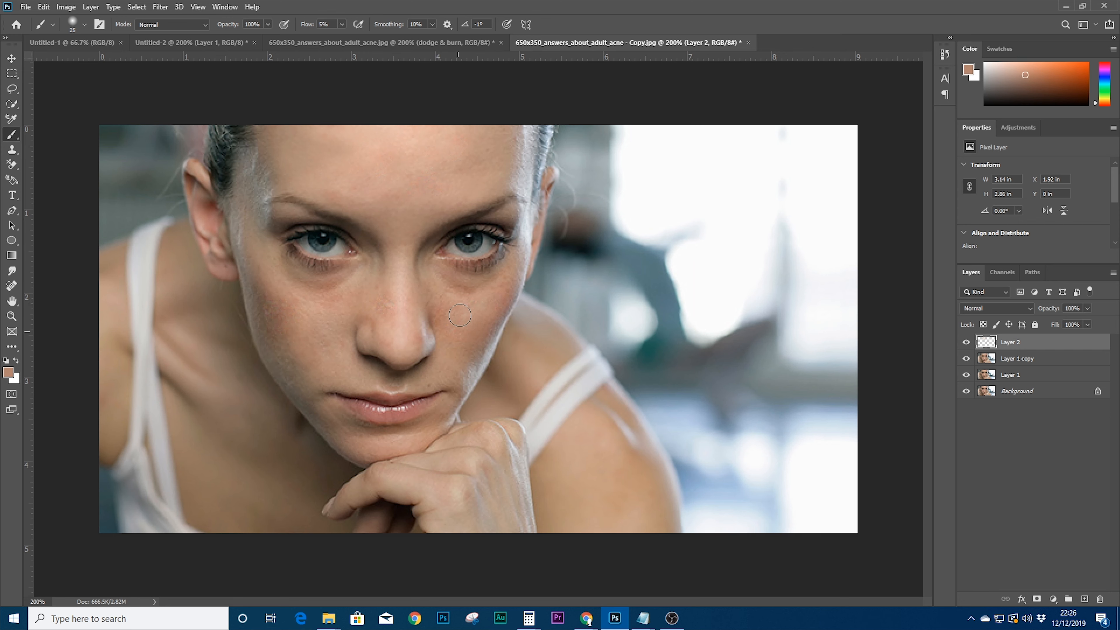
pyautogui.keyDown('alt'); pyautogui.click(452, 327); pyautogui.keyUp('alt')
pyautogui.keyDown('alt'); pyautogui.click(453, 316); pyautogui.keyUp('alt')
# Even out the woman's right cheek, from under the eye down to the lower cheek, by painting with nearby sampled skin tones
pyautogui.keyDown('alt'); pyautogui.click(348, 308); pyautogui.keyUp('alt')
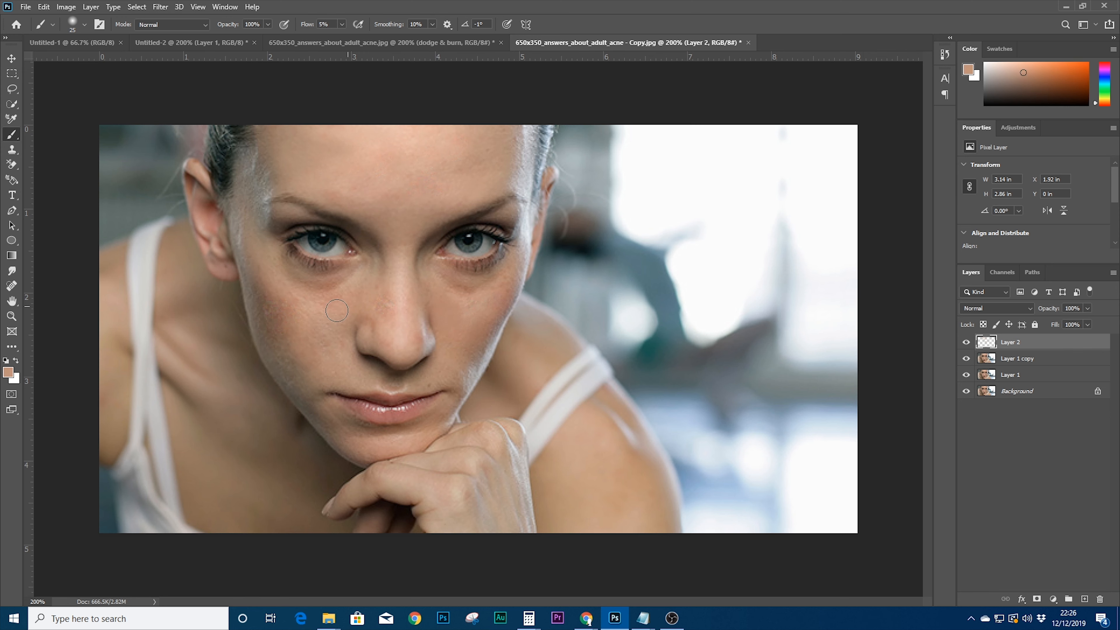
pyautogui.keyDown('alt'); pyautogui.click(348, 295); pyautogui.keyUp('alt')
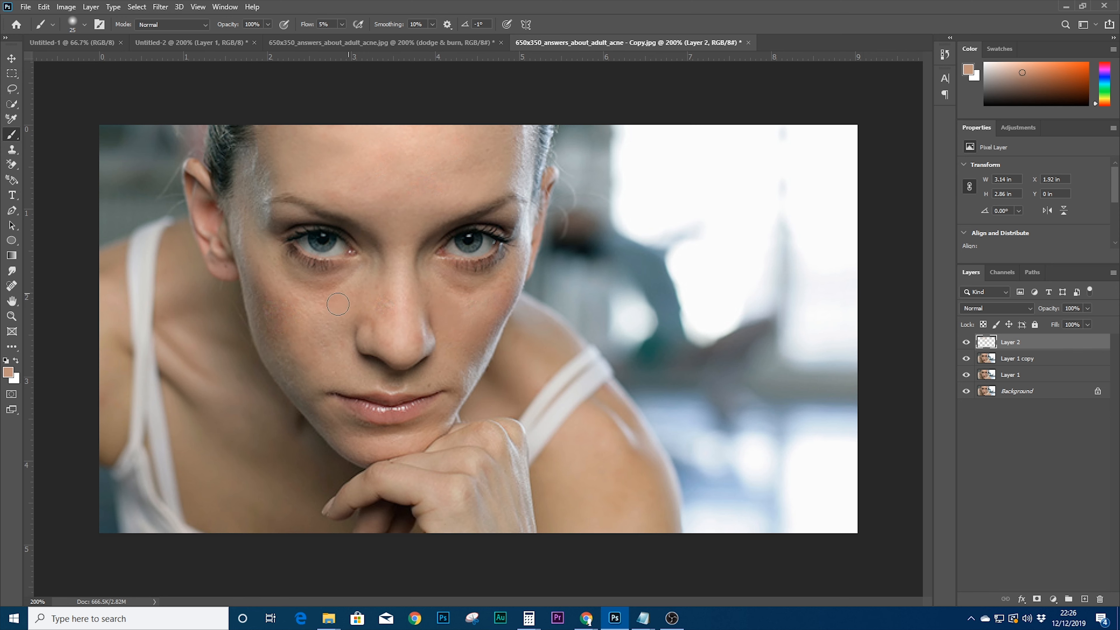
pyautogui.keyDown('alt'); pyautogui.click(321, 306); pyautogui.keyUp('alt')
pyautogui.keyDown('alt'); pyautogui.click(328, 334); pyautogui.keyUp('alt')
pyautogui.keyDown('alt'); pyautogui.click(325, 347); pyautogui.keyUp('alt')
pyautogui.keyDown('alt'); pyautogui.click(335, 347); pyautogui.keyUp('alt')
pyautogui.keyDown('alt'); pyautogui.click(333, 350); pyautogui.keyUp('alt')
pyautogui.moveTo(323, 352); pyautogui.dragTo(320, 365)
# Blend the skin on the chin and along the woman's right jawline with locally sampled tones
pyautogui.keyDown('alt'); pyautogui.click(375, 436); pyautogui.keyUp('alt')
pyautogui.moveTo(369, 442); pyautogui.dragTo(326, 419)
pyautogui.keyDown('alt'); pyautogui.click(340, 431); pyautogui.keyUp('alt')
pyautogui.keyDown('alt'); pyautogui.click(320, 410); pyautogui.keyUp('alt')
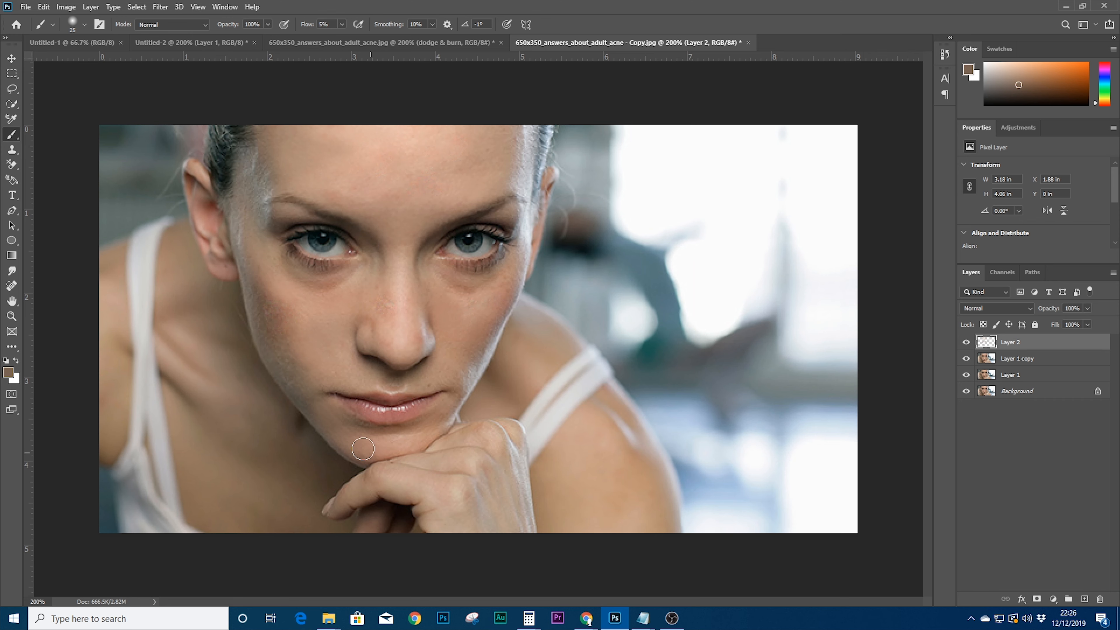
# Smooth the skin around the mouth and upper lip with a 15-pixel brush, and compare the retouch with the original Background layer
pyautogui.keyDown('alt'); pyautogui.click(431, 432); pyautogui.keyUp('alt')
pyautogui.press('[')
pyautogui.keyDown('alt'); pyautogui.click(454, 375); pyautogui.keyUp('alt')
pyautogui.keyDown('alt'); pyautogui.click(398, 383); pyautogui.keyUp('alt')
pyautogui.keyDown('alt'); pyautogui.click(362, 376); pyautogui.keyUp('alt')
pyautogui.keyDown('alt'); pyautogui.click(327, 365); pyautogui.keyUp('alt')
pyautogui.keyDown('alt'); pyautogui.click(326, 369); pyautogui.keyUp('alt')
pyautogui.keyDown('alt'); pyautogui.click(317, 326); pyautogui.keyUp('alt')
pyautogui.keyDown('alt'); pyautogui.click(965, 391); pyautogui.keyUp('alt')
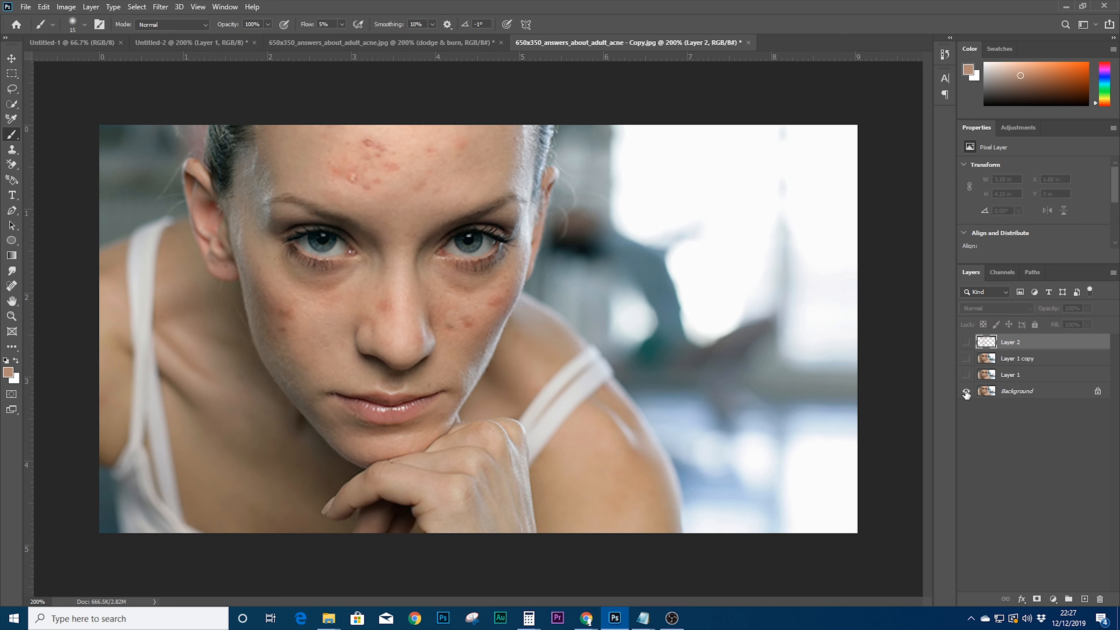
pyautogui.keyDown('alt'); pyautogui.click(966, 392); pyautogui.keyUp('alt')
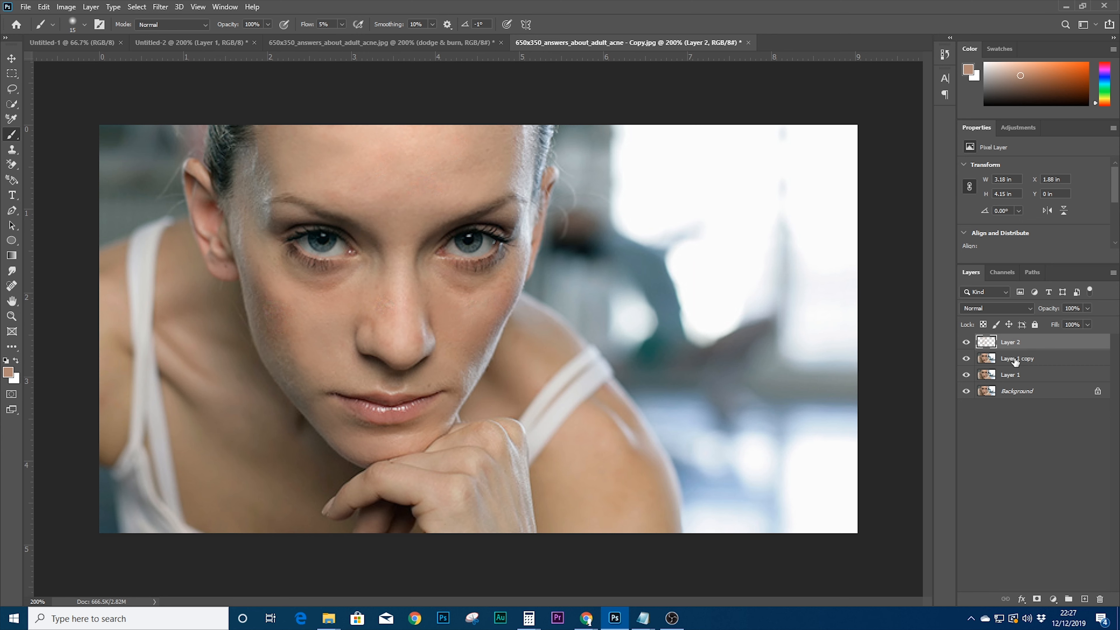
# Stamp all visible layers into a new merged layer and duplicate that layer twice
pyautogui.hotkey('ctrl', 'shift', 'alt', 'e')
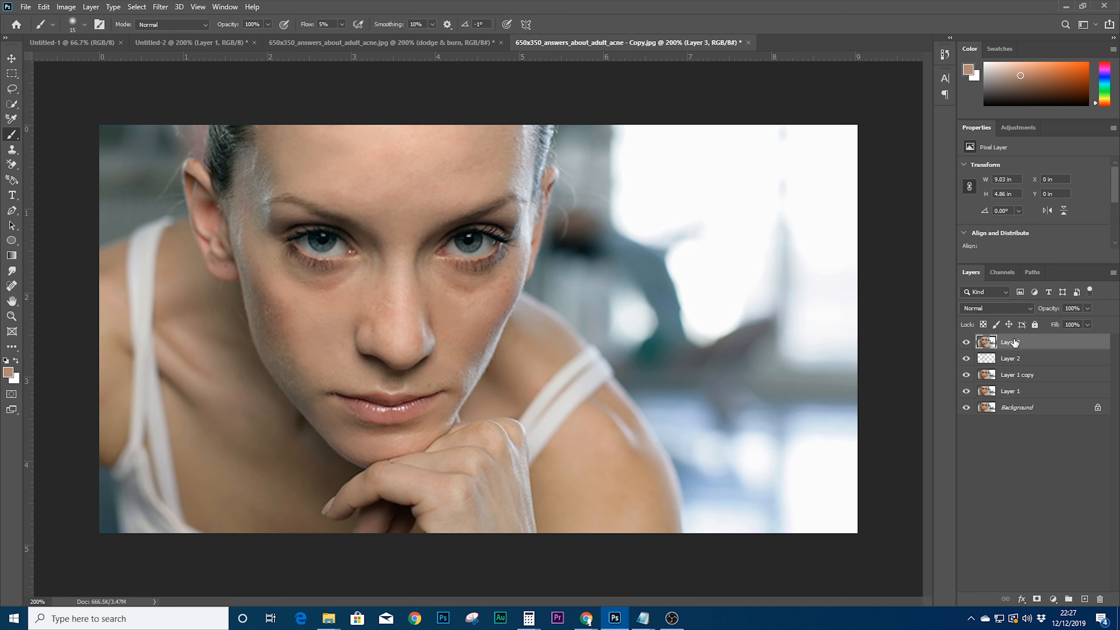
pyautogui.hotkey('ctrl', 'j')
pyautogui.hotkey('ctrl', 'j')
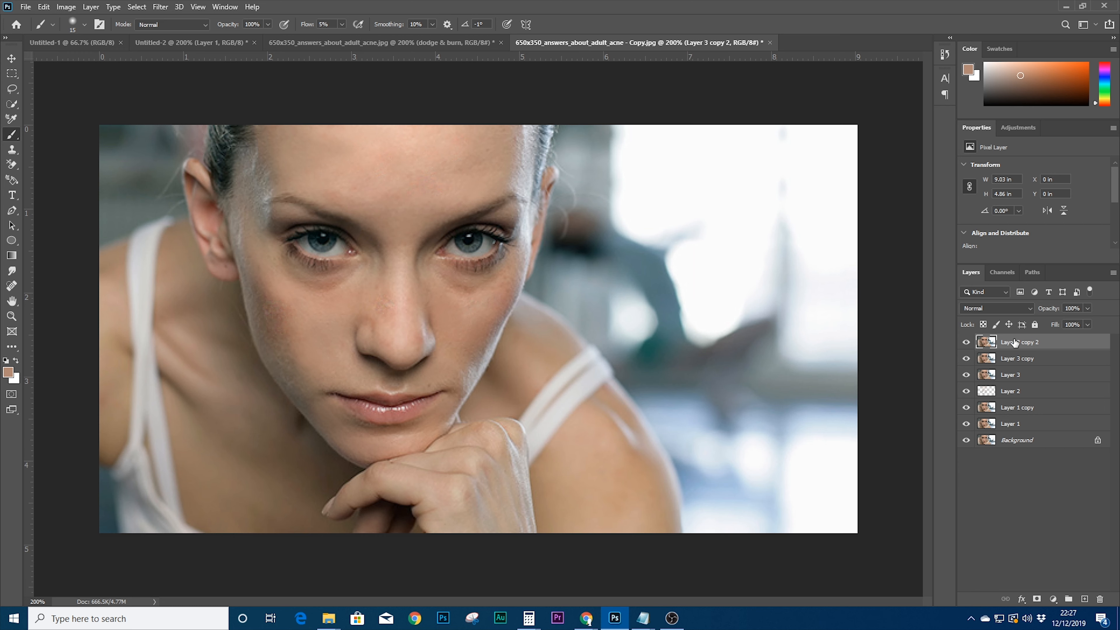
# Rename the lower merged copy "blur" and the upper one "hf layer"
pyautogui.click(1015, 359)
pyautogui.rightClick(1021, 360)
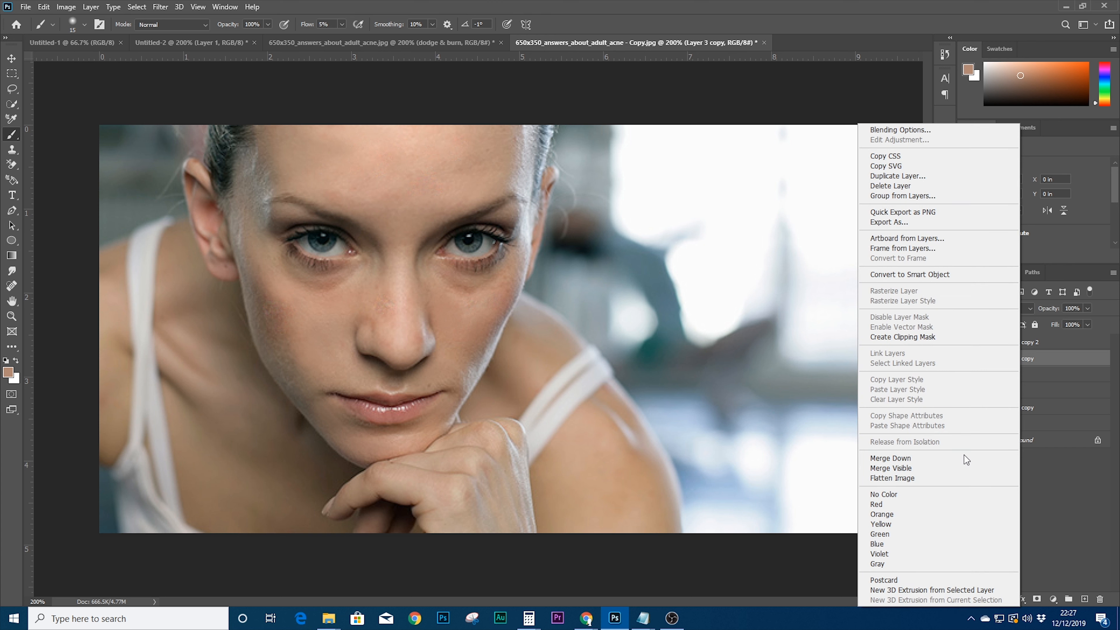
pyautogui.click(1032, 361)
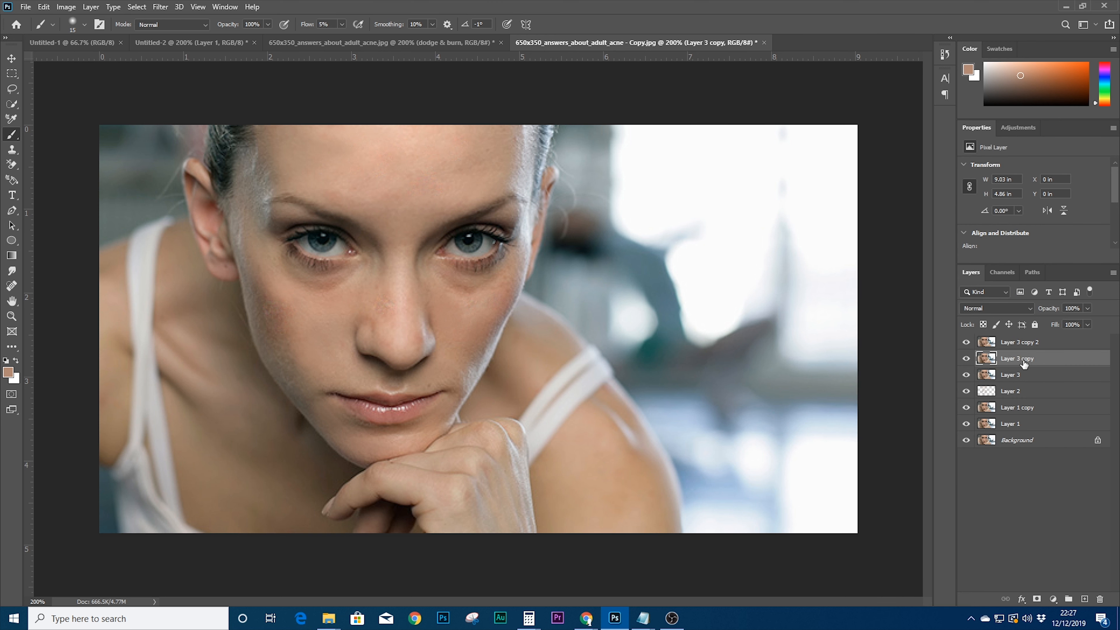
pyautogui.doubleClick(1023, 360)
pyautogui.write('blur')
pyautogui.click(1017, 343)
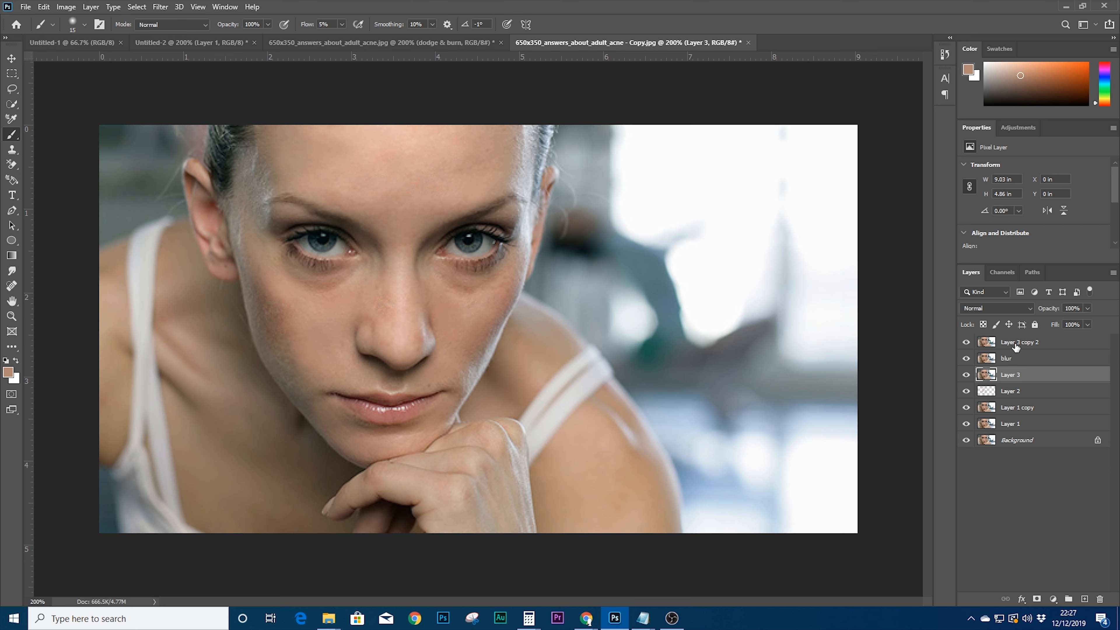
pyautogui.doubleClick(1028, 348)
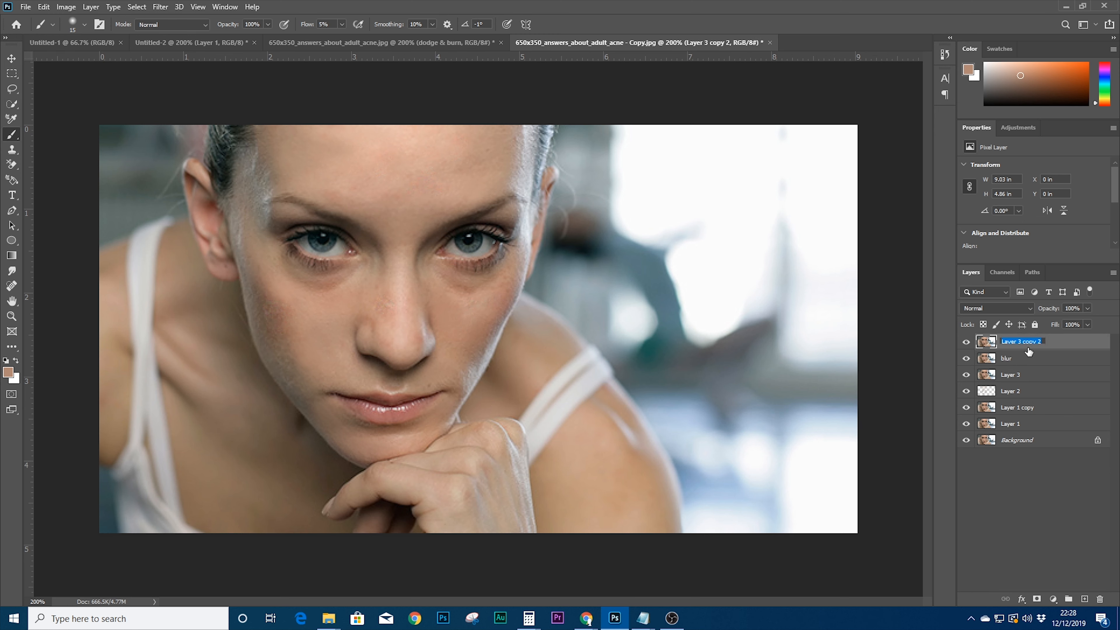
pyautogui.write('hf layer')
pyautogui.press('Return')
# Hide the hf layer and apply a low-radius Gaussian Blur to the blur layer, just enough to soften the skin texture
pyautogui.click(1030, 359)
pyautogui.click(966, 342)
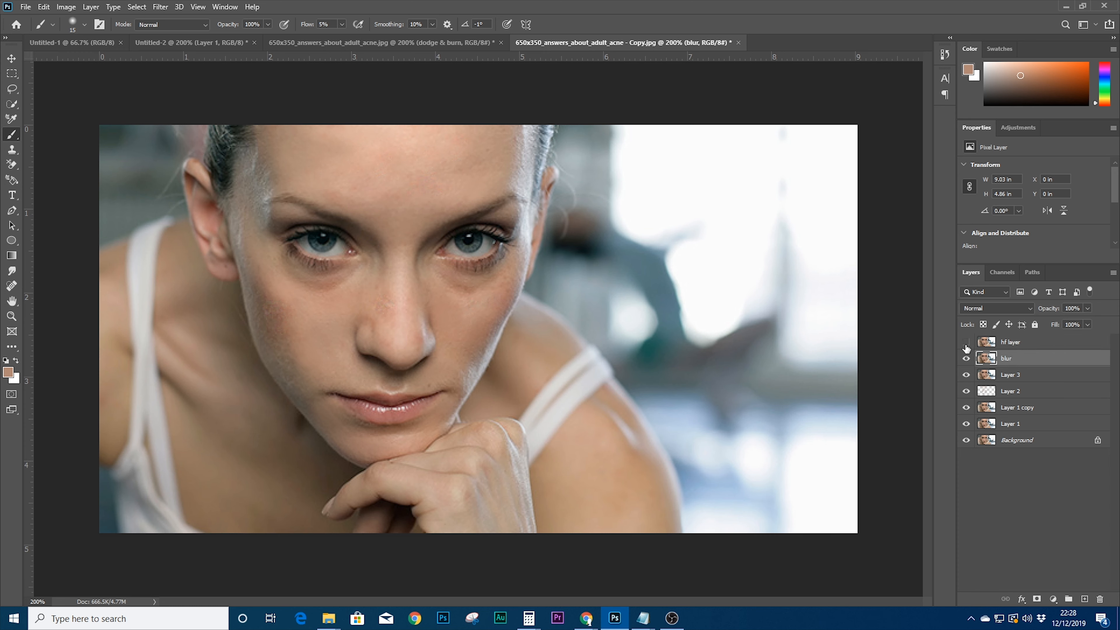
pyautogui.click(161, 7)
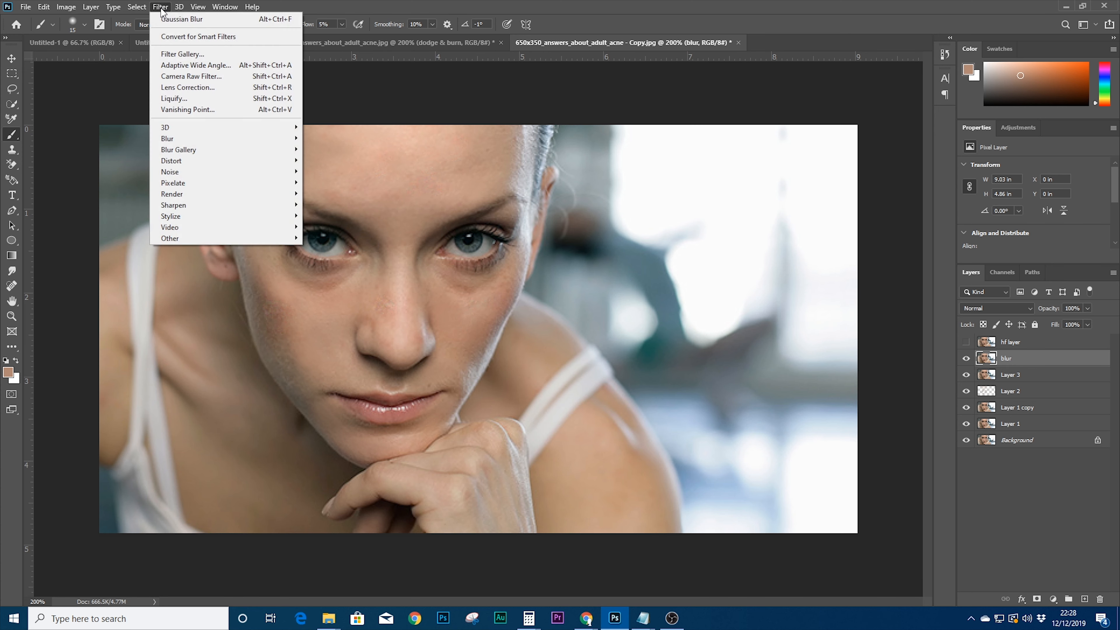
pyautogui.moveTo(194, 139)
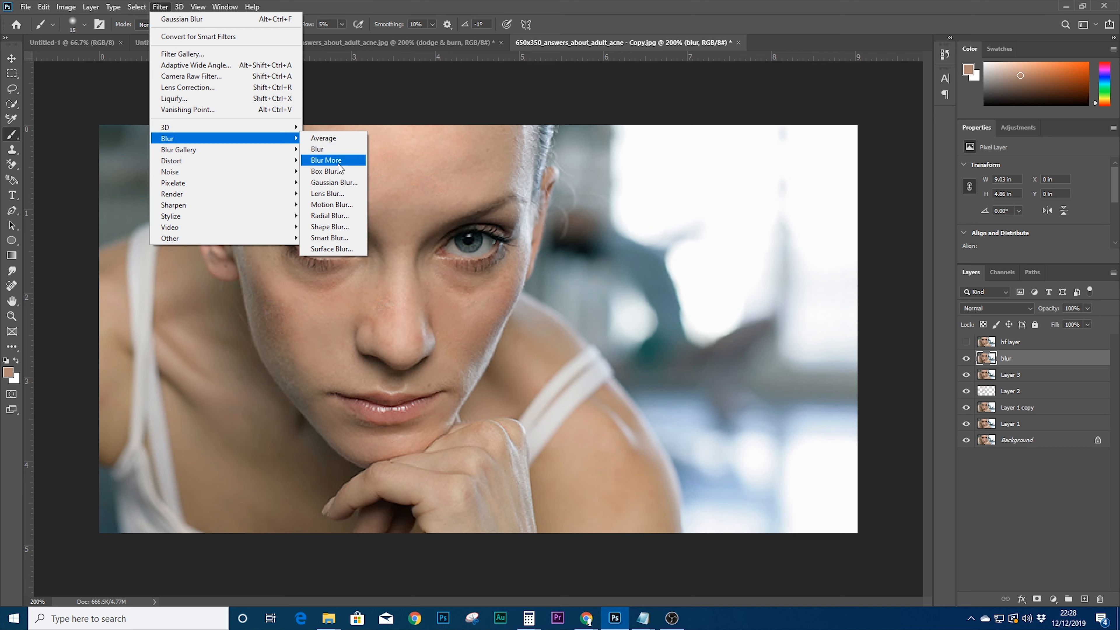
pyautogui.click(332, 183)
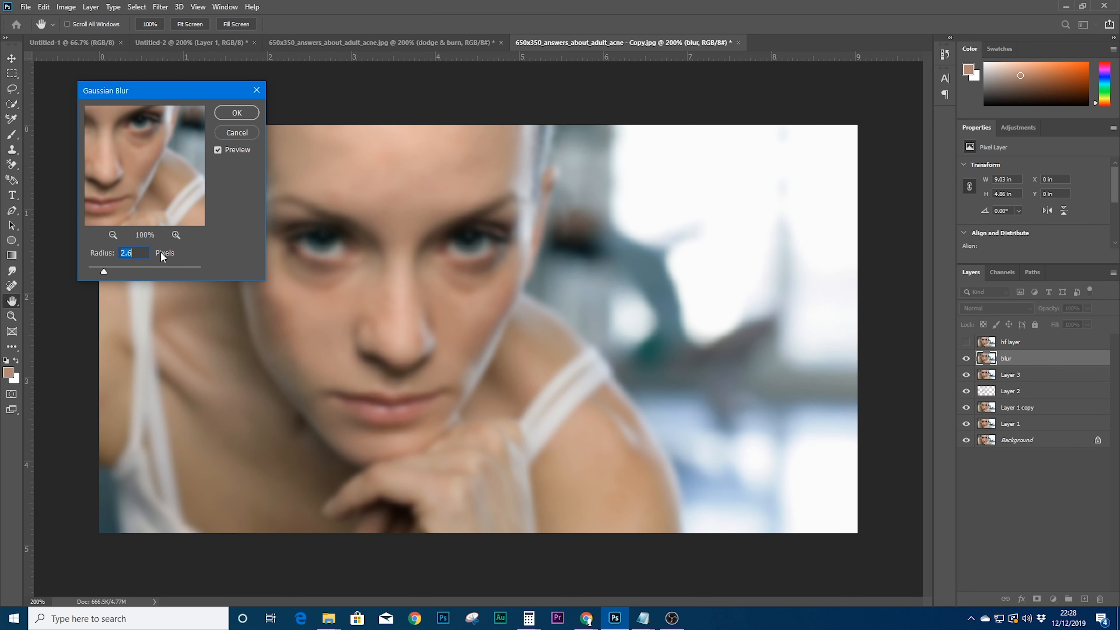
pyautogui.moveTo(110, 271); pyautogui.dragTo(93, 271)
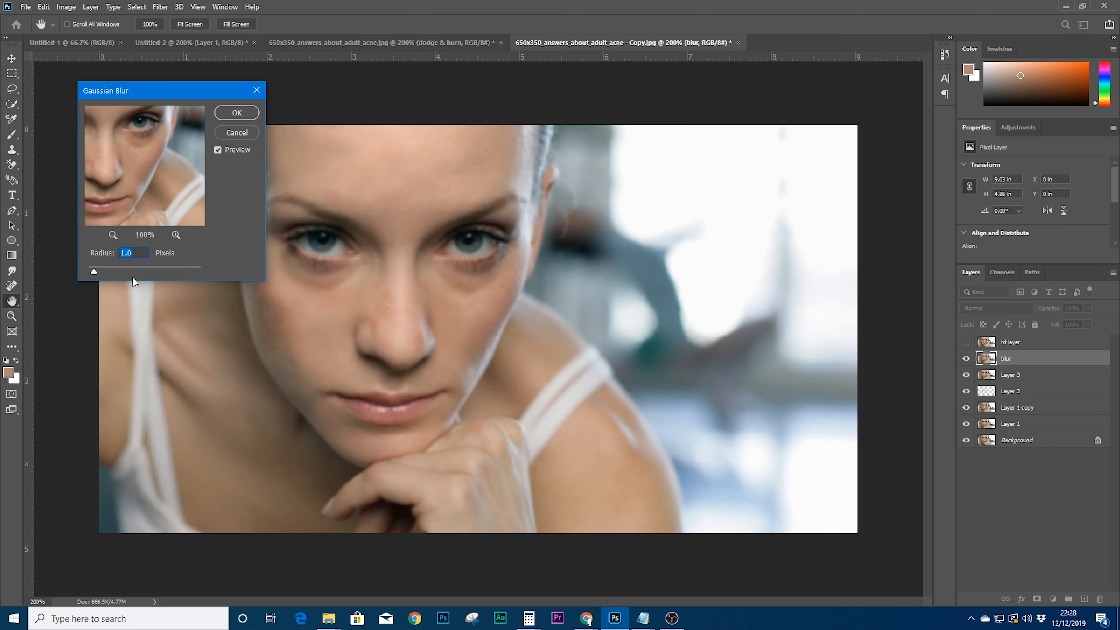
pyautogui.press('Down')
pyautogui.press('Down')
pyautogui.press('Down')
pyautogui.press('Down')
pyautogui.press('Down')
pyautogui.press('Down')
pyautogui.press('Up')
pyautogui.click(237, 113)
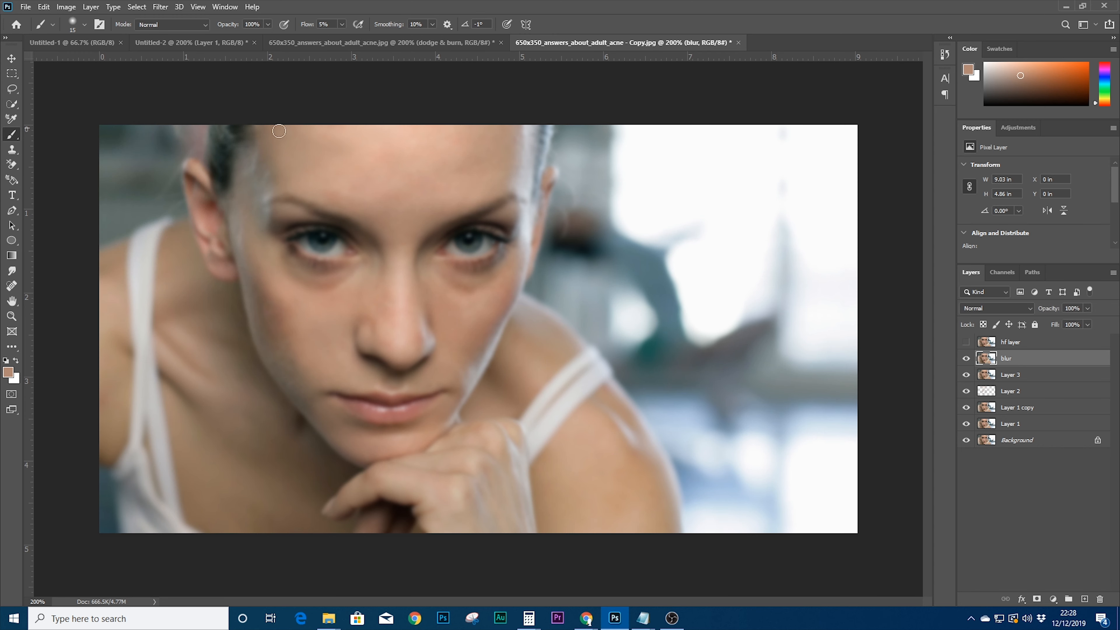
# Show the hf layer and use Apply Image on it with the blur layer as source, Subtract blending, scale 2 and offset 128
pyautogui.click(965, 342)
pyautogui.click(1016, 344)
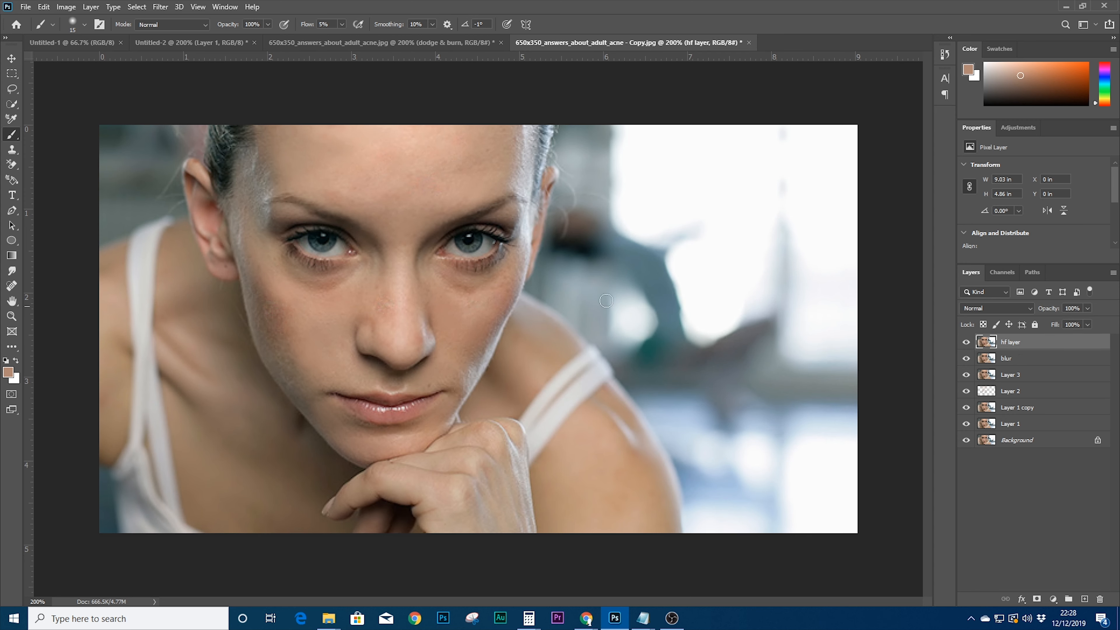
pyautogui.click(159, 7)
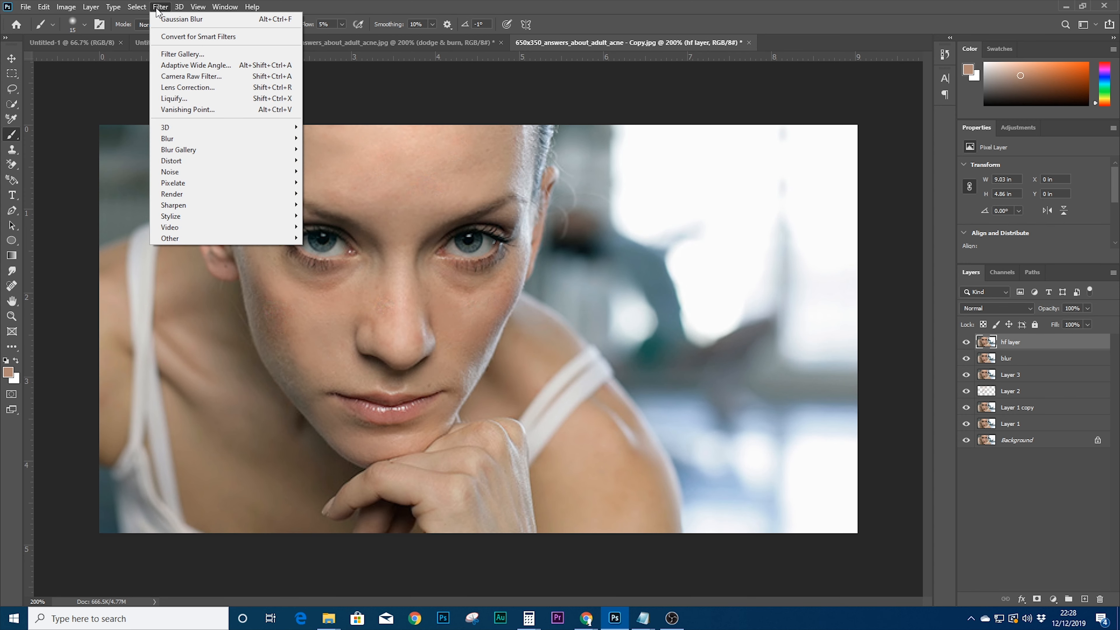
pyautogui.moveTo(61, 7)
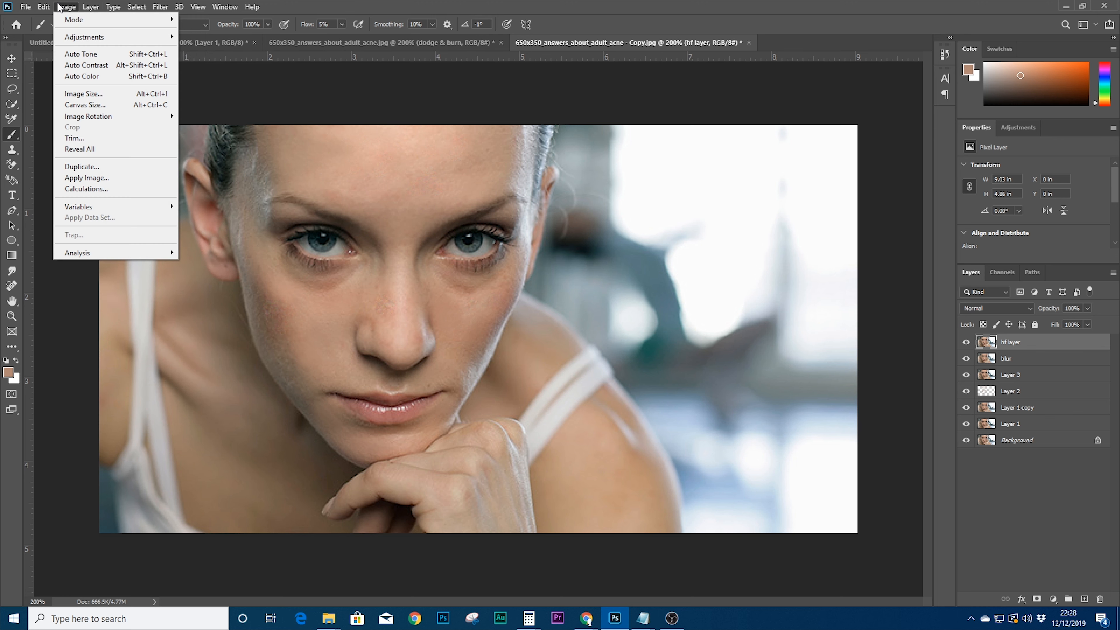
pyautogui.click(105, 178)
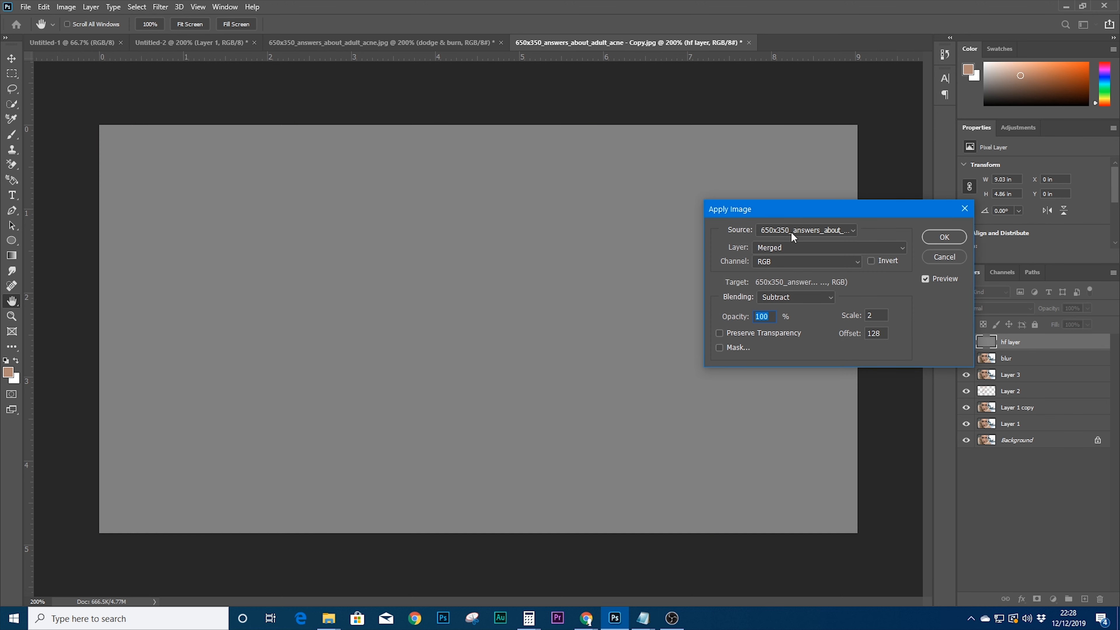
pyautogui.moveTo(779, 211); pyautogui.dragTo(623, 198)
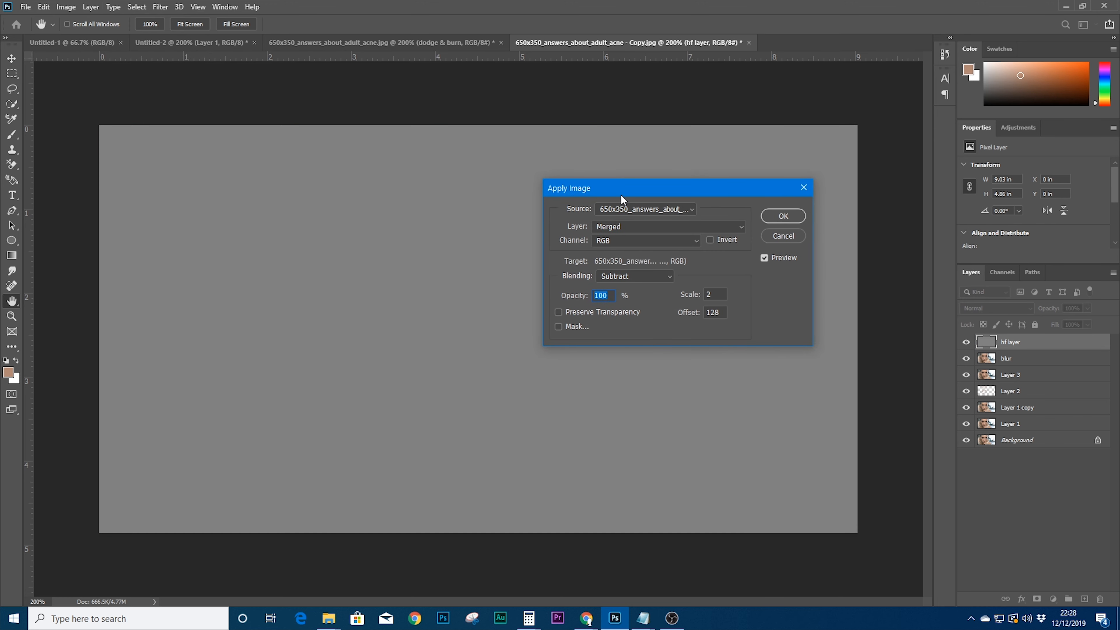
pyautogui.click(628, 226)
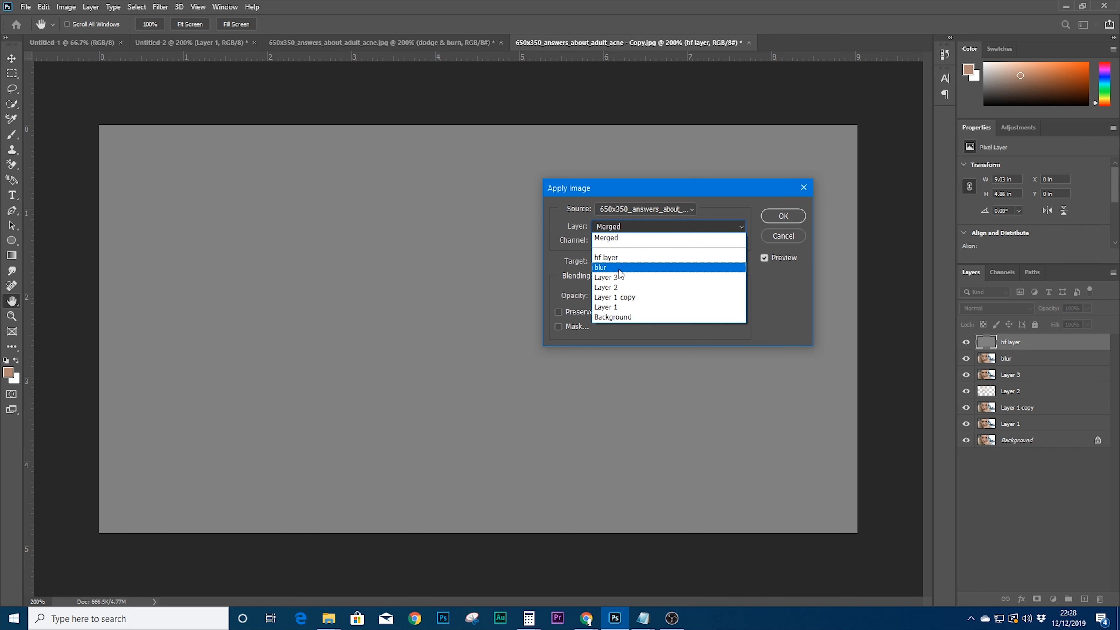
pyautogui.click(620, 274)
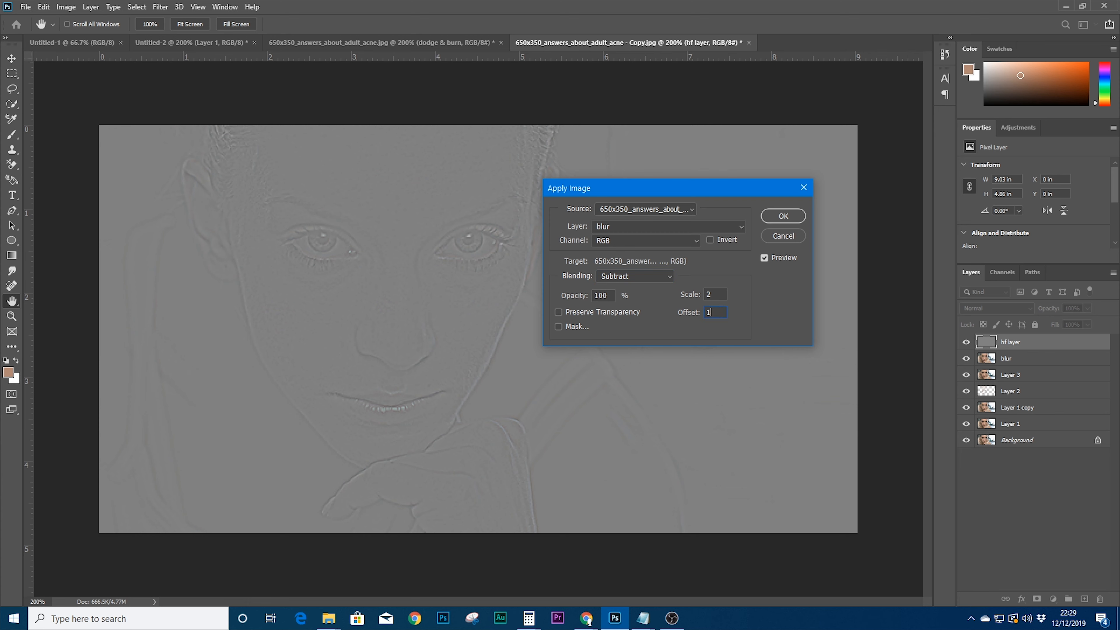
pyautogui.press('Return')
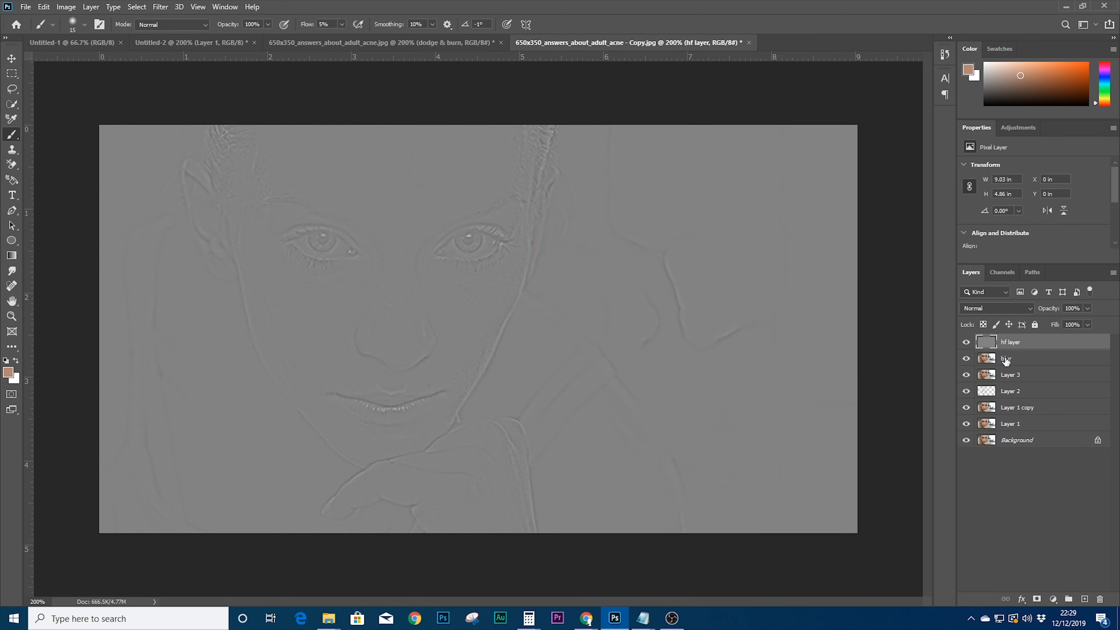
# Set the hf layer's blend mode to Linear Light and toggle its visibility to compare the image with and without texture
pyautogui.click(986, 306)
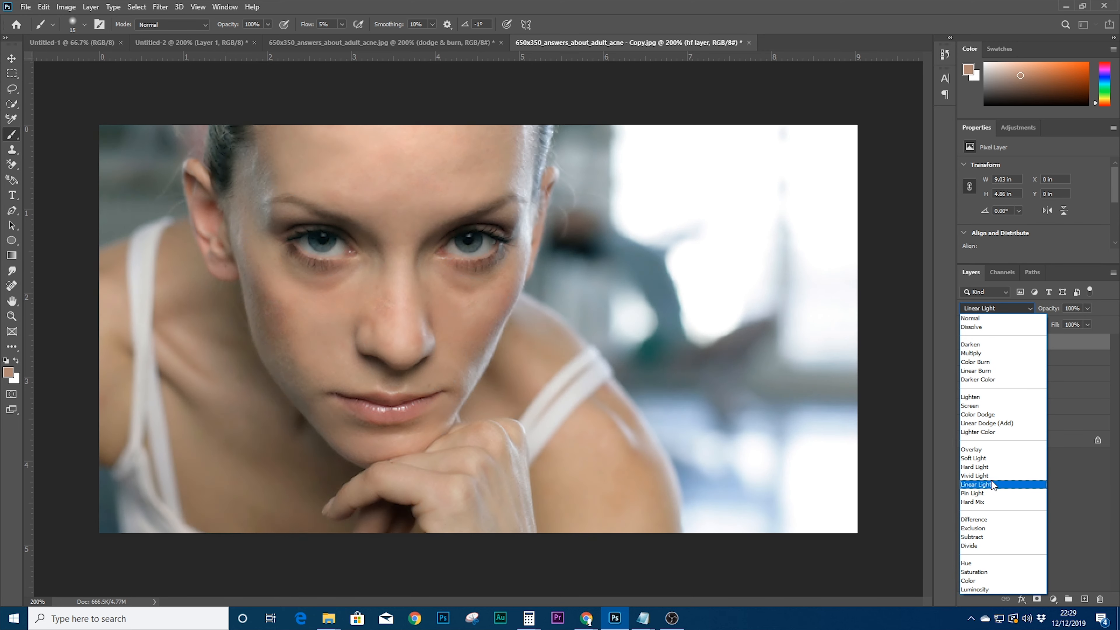
pyautogui.click(986, 483)
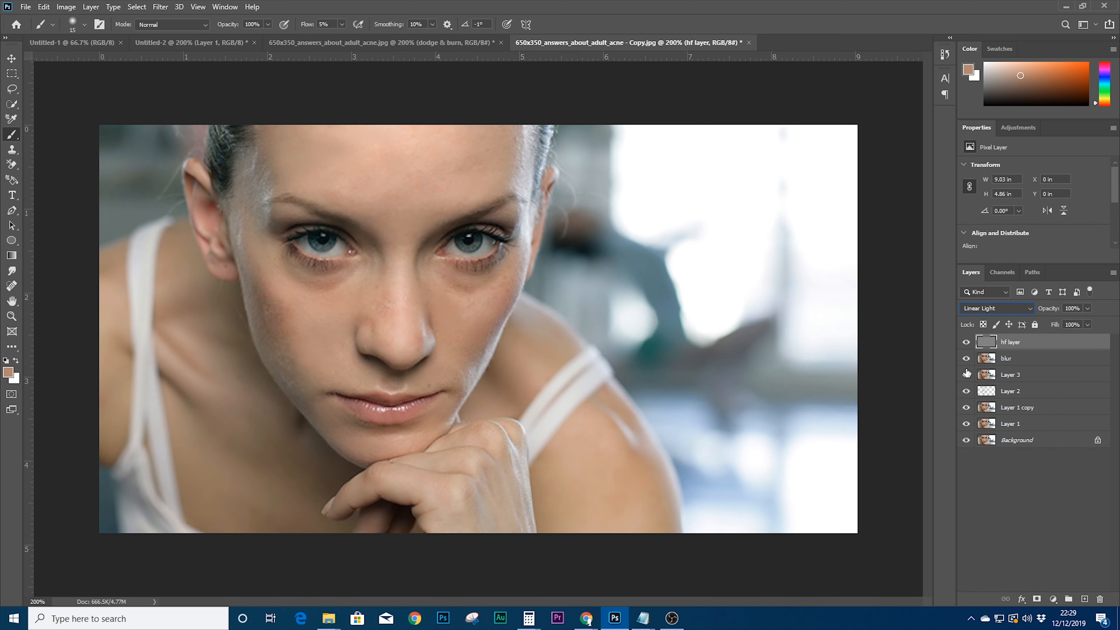
pyautogui.click(966, 342)
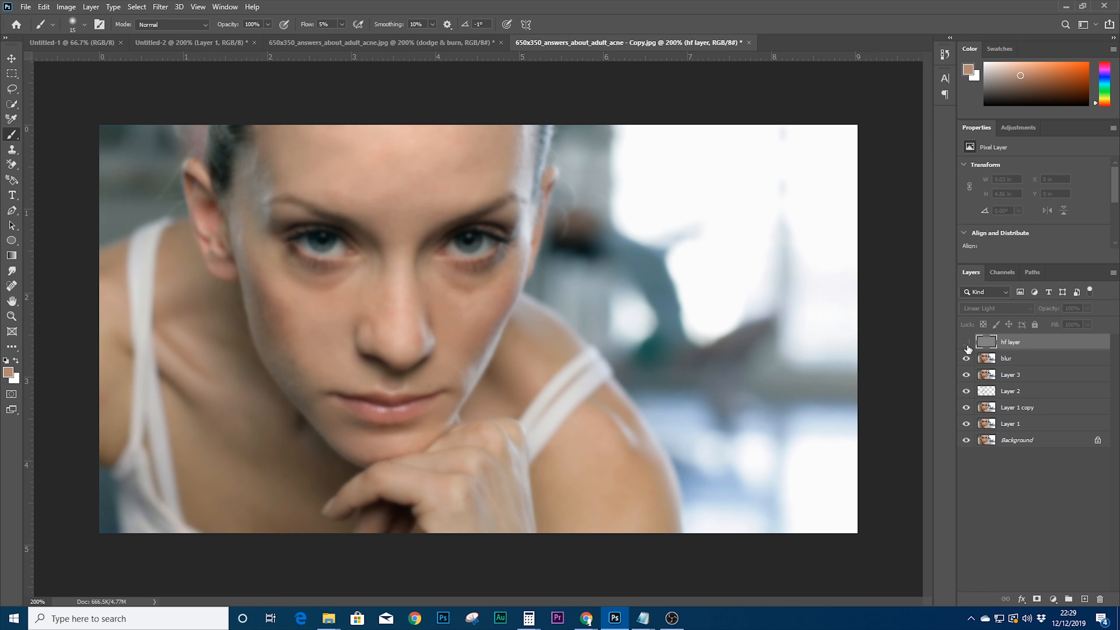
pyautogui.click(966, 343)
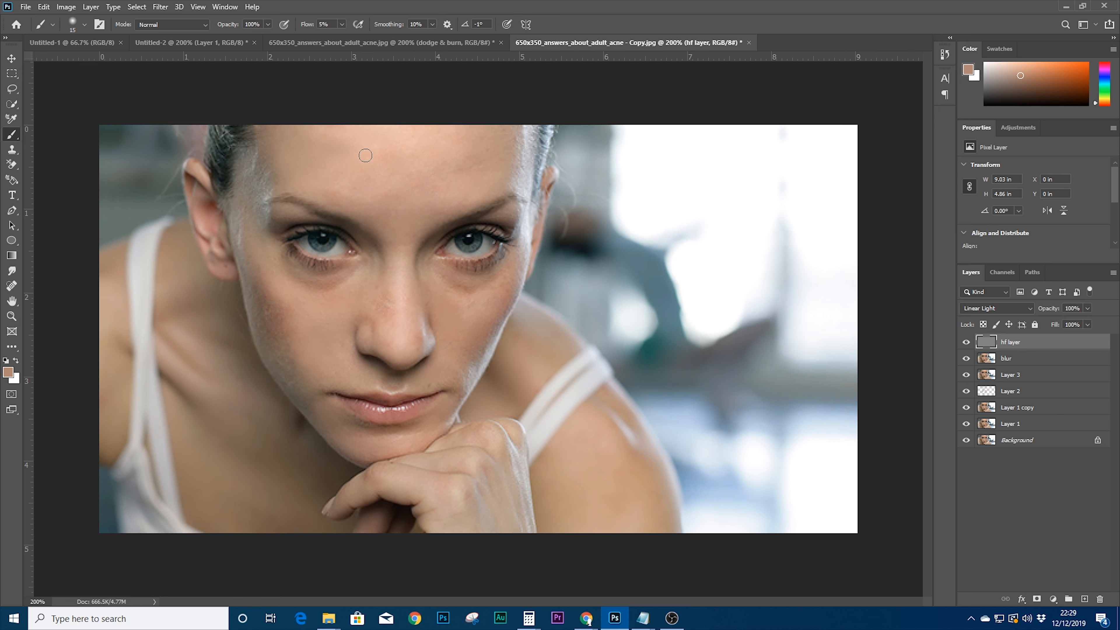
# Clone clean skin texture over the nose bridge on the hf layer with the Clone Stamp tool at 40% opacity
pyautogui.click(14, 154)
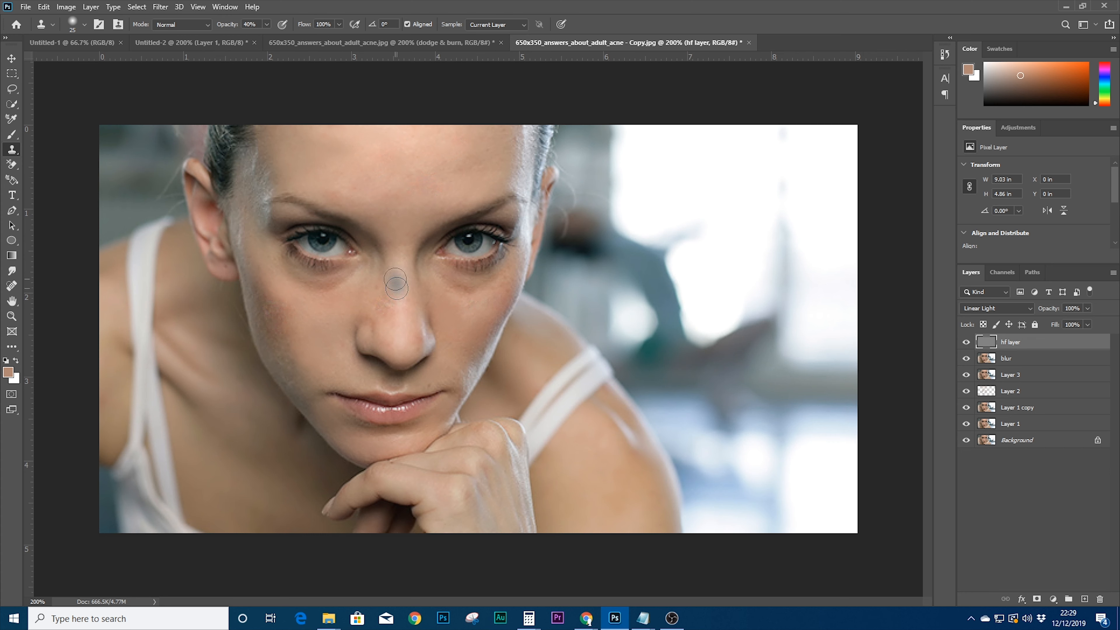
pyautogui.keyDown('alt'); pyautogui.click(395, 279); pyautogui.keyUp('alt')
pyautogui.click(390, 309)
pyautogui.moveTo(384, 308); pyautogui.dragTo(395, 304)
pyautogui.moveTo(390, 296); pyautogui.dragTo(388, 315)
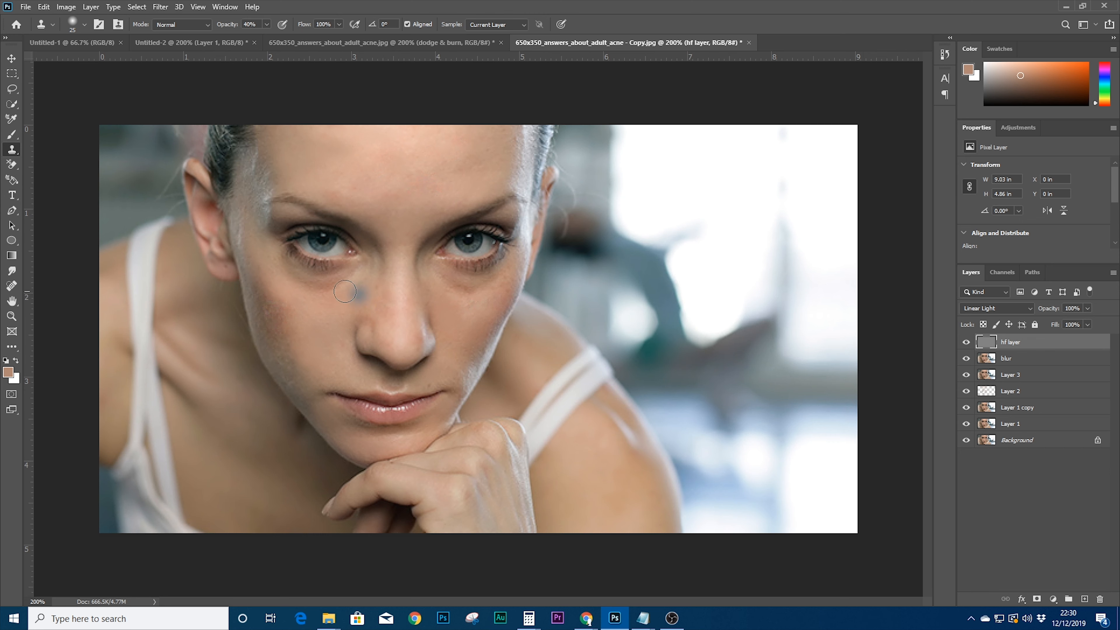
# Clone smooth skin texture over the uneven areas of both cheeks, sampling from nearby skin on the hf layer
pyautogui.keyDown('alt'); pyautogui.click(319, 338); pyautogui.keyUp('alt')
pyautogui.moveTo(315, 316)
pyautogui.mouseDown()
pyautogui.moveTo(279, 287)
pyautogui.moveTo(301, 310)
pyautogui.moveTo(338, 298)
pyautogui.moveTo(301, 297)
pyautogui.mouseUp()
pyautogui.keyDown('alt'); pyautogui.click(313, 327); pyautogui.keyUp('alt')
pyautogui.keyDown('alt'); pyautogui.click(322, 320); pyautogui.keyUp('alt')
pyautogui.keyDown('alt'); pyautogui.click(463, 326); pyautogui.keyUp('alt')
pyautogui.moveTo(463, 310); pyautogui.dragTo(476, 304)
# Clone clean texture over the forehead above the woman's left brow, resampling nearby skin several times
pyautogui.moveTo(420, 172)
pyautogui.mouseDown()
pyautogui.moveTo(488, 150)
pyautogui.moveTo(458, 173)
pyautogui.moveTo(499, 150)
pyautogui.moveTo(497, 134)
pyautogui.moveTo(467, 132)
pyautogui.mouseUp()
pyautogui.keyDown('alt'); pyautogui.click(448, 195); pyautogui.keyUp('alt')
pyautogui.keyDown('alt'); pyautogui.click(452, 164); pyautogui.keyUp('alt')
pyautogui.keyDown('alt'); pyautogui.click(432, 165); pyautogui.keyUp('alt')
pyautogui.keyDown('alt'); pyautogui.click(459, 167); pyautogui.keyUp('alt')
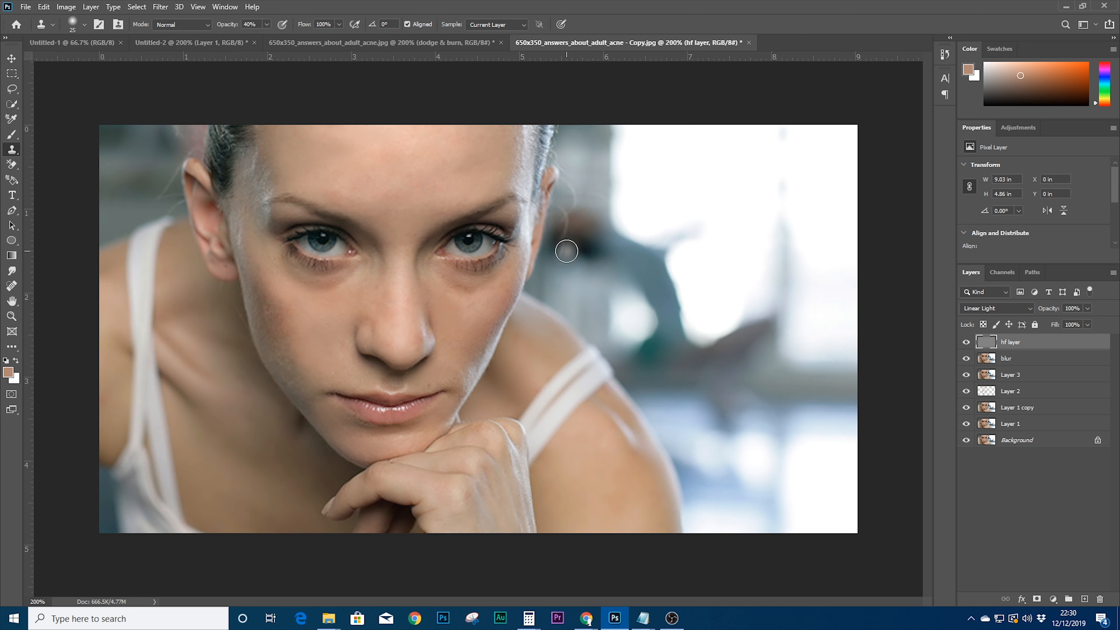
# Try a Gaussian Blur with a 1.7-pixel radius on a feathered oval lasso selection of the forehead on the blur layer
pyautogui.press('l')
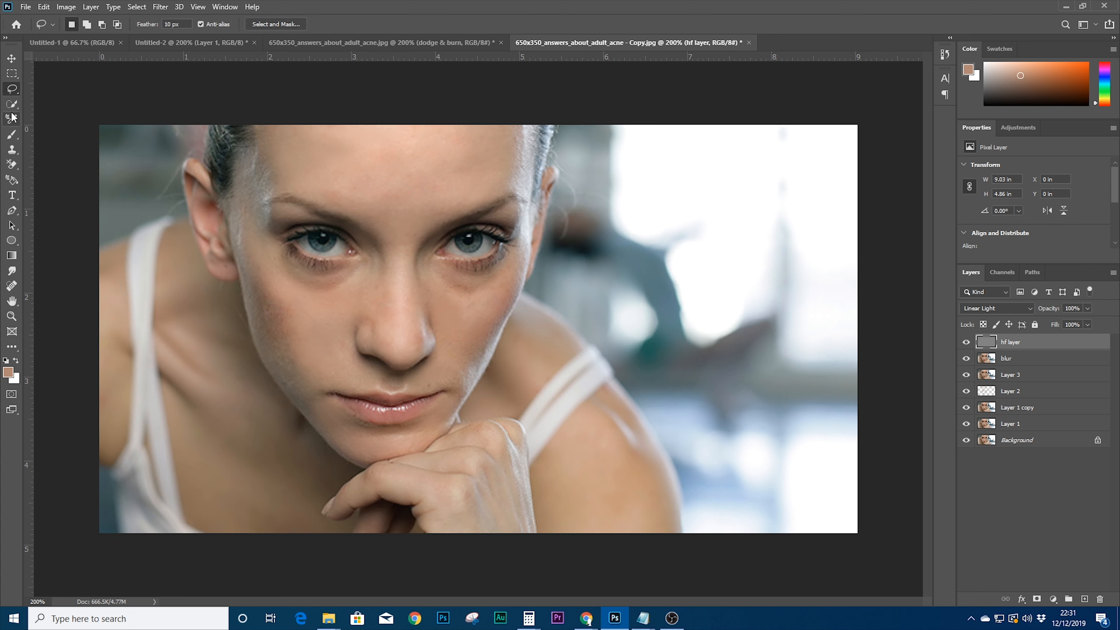
pyautogui.moveTo(377, 142)
pyautogui.mouseDown()
pyautogui.moveTo(381, 191)
pyautogui.moveTo(466, 169)
pyautogui.moveTo(389, 134)
pyautogui.moveTo(355, 147)
pyautogui.mouseUp()
pyautogui.click(1014, 359)
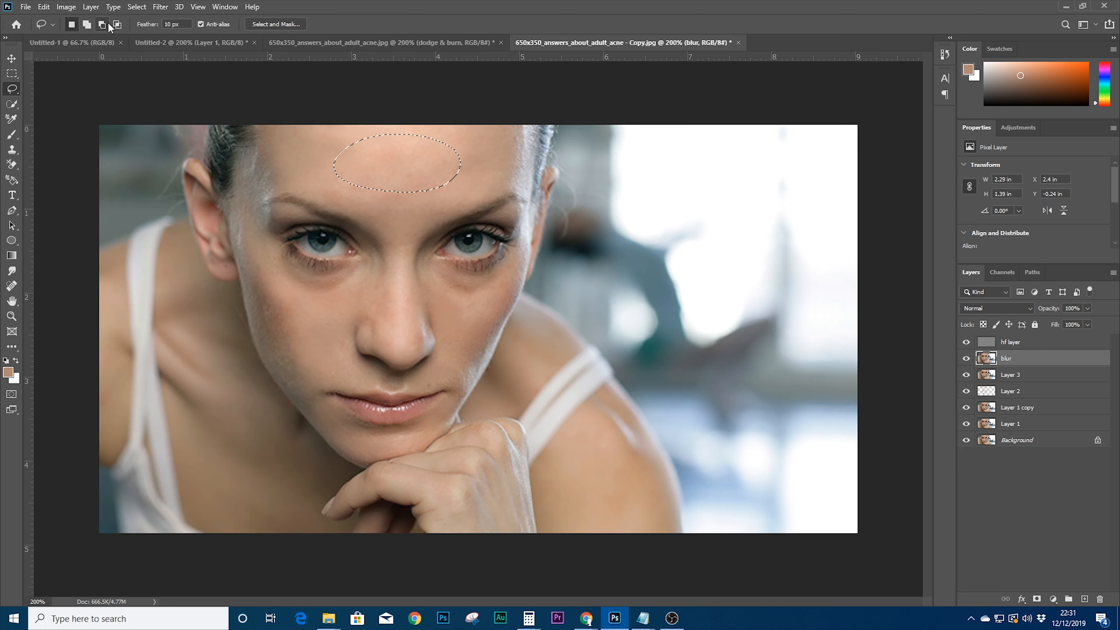
pyautogui.click(161, 7)
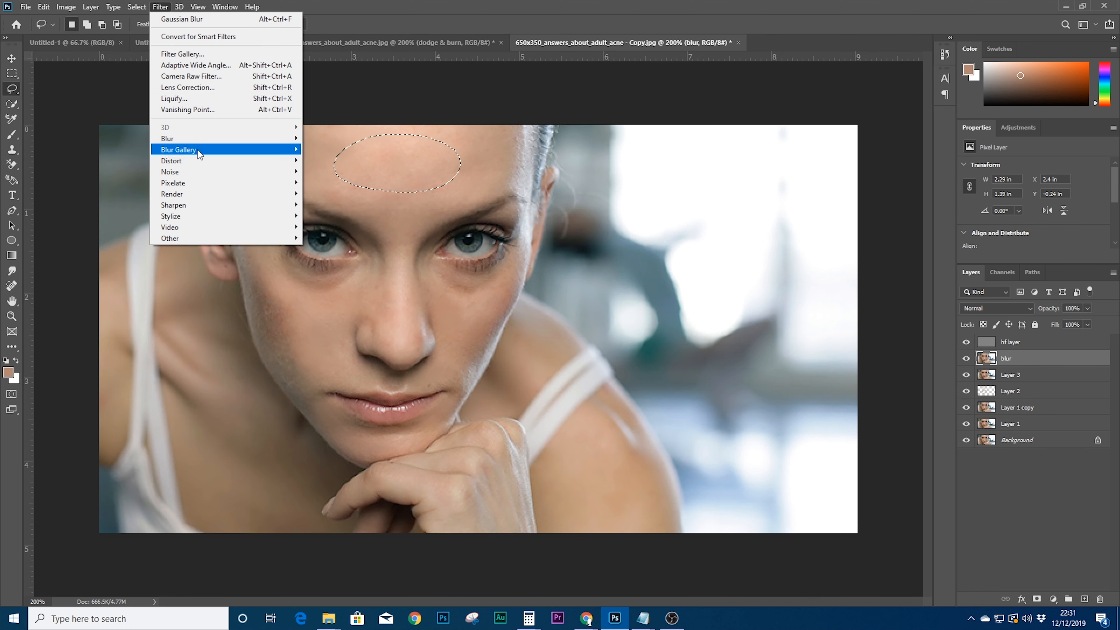
pyautogui.moveTo(207, 138)
pyautogui.click(343, 185)
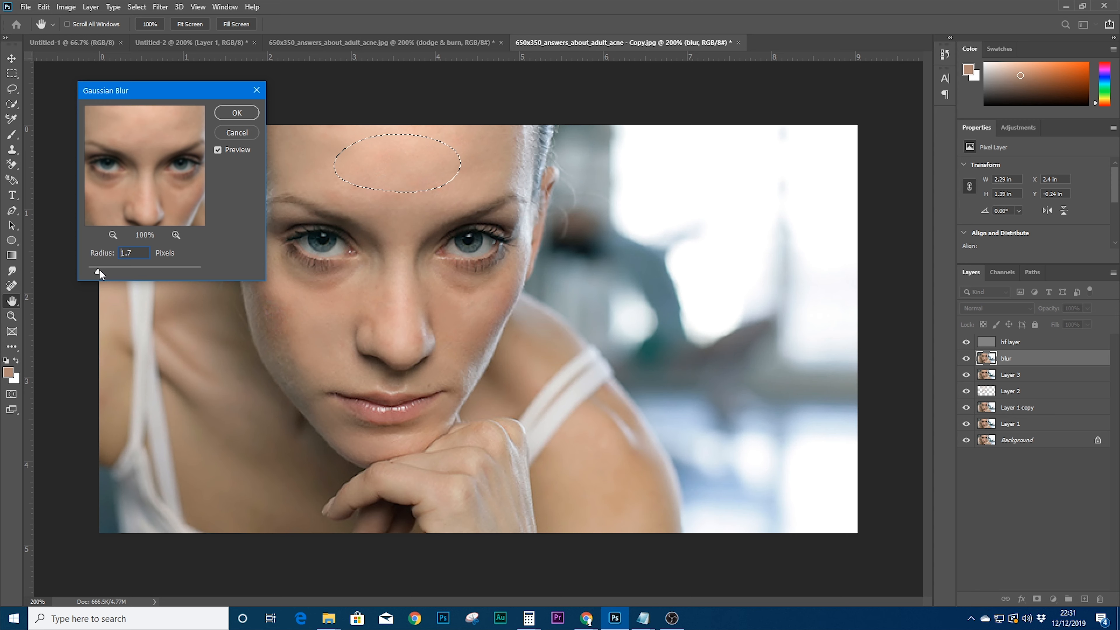
pyautogui.moveTo(159, 267); pyautogui.dragTo(98, 273)
pyautogui.click(237, 132)
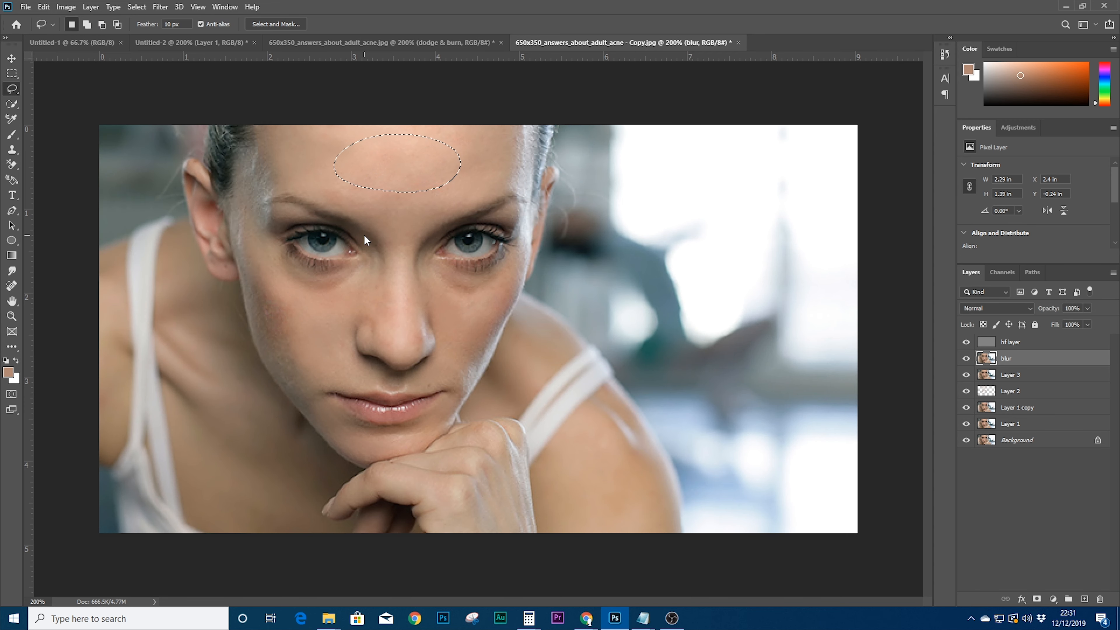
pyautogui.hotkey('ctrl', 'd')
# Compare the retouched portrait with the original by showing only the Background layer and restoring the others
pyautogui.keyDown('alt'); pyautogui.click(966, 443); pyautogui.keyUp('alt')
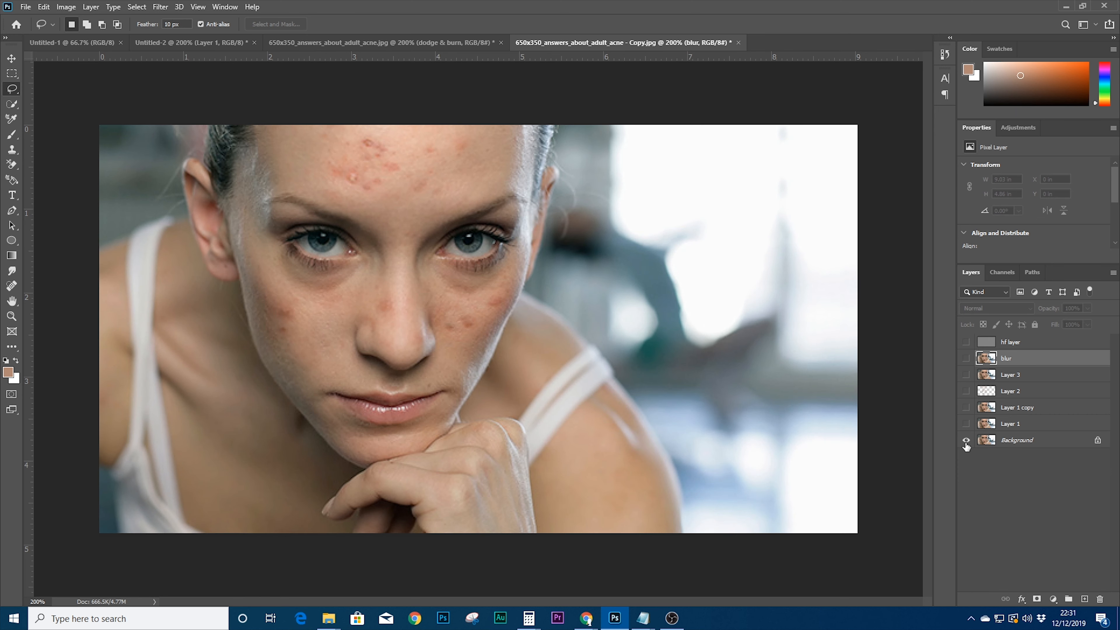
pyautogui.keyDown('alt'); pyautogui.click(966, 443); pyautogui.keyUp('alt')
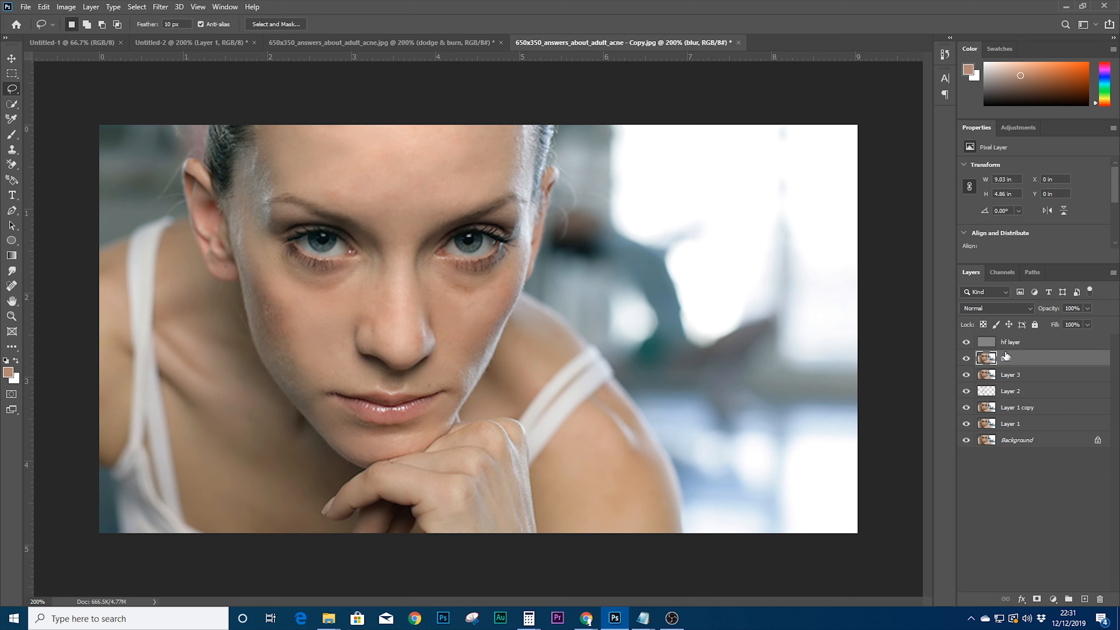
# Add a Color Lookup adjustment layer above the hf layer using the Crisp_Warm.look 3D LUT
pyautogui.click(1029, 343)
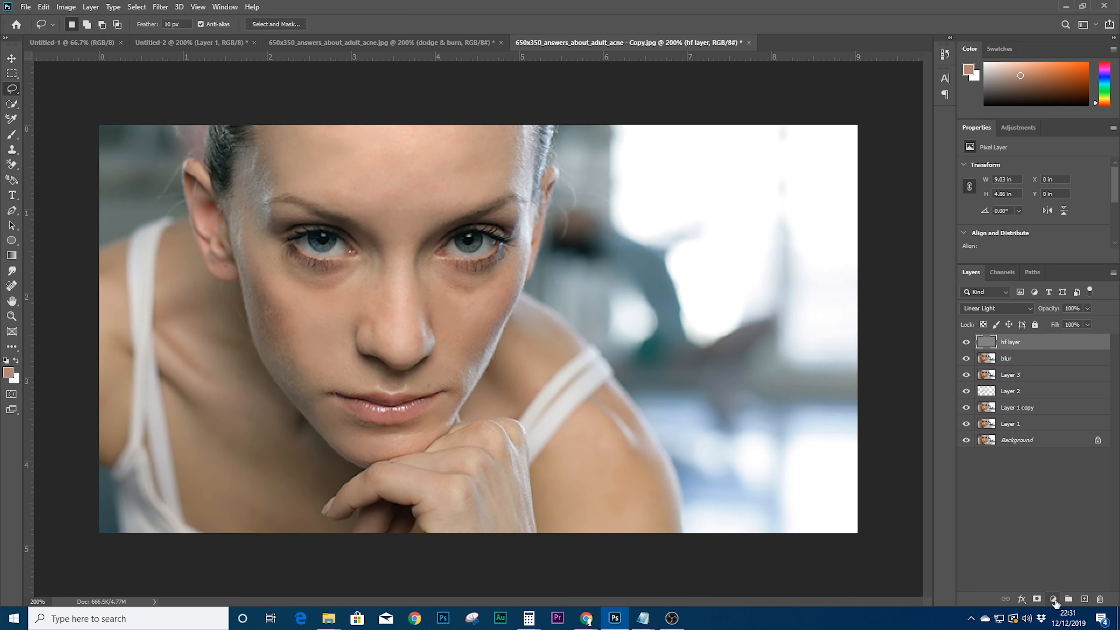
pyautogui.click(1054, 601)
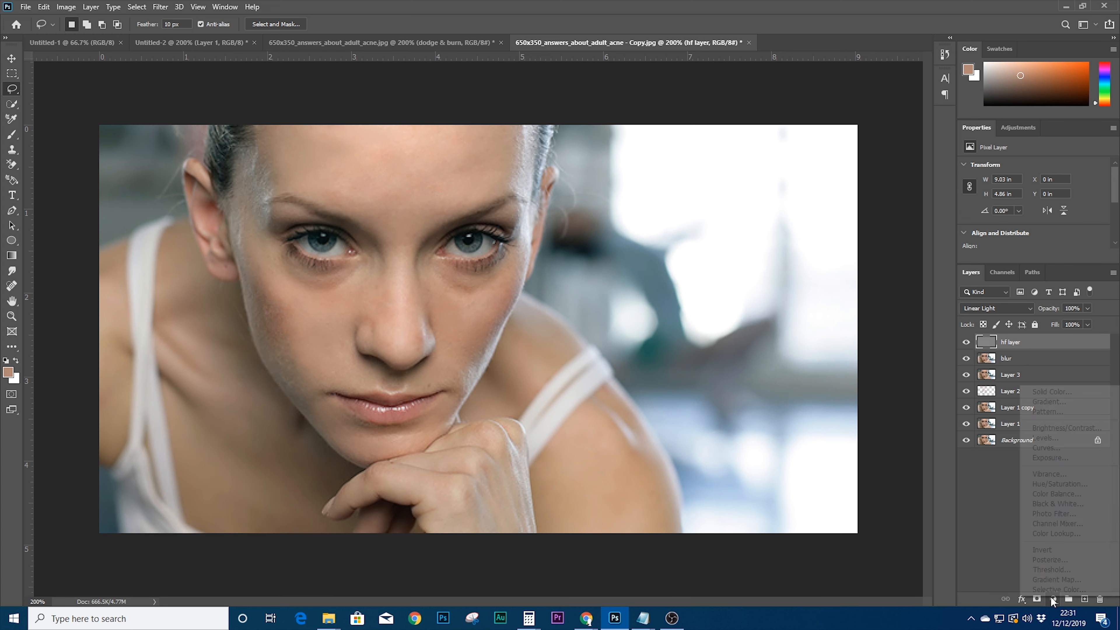
pyautogui.click(1034, 535)
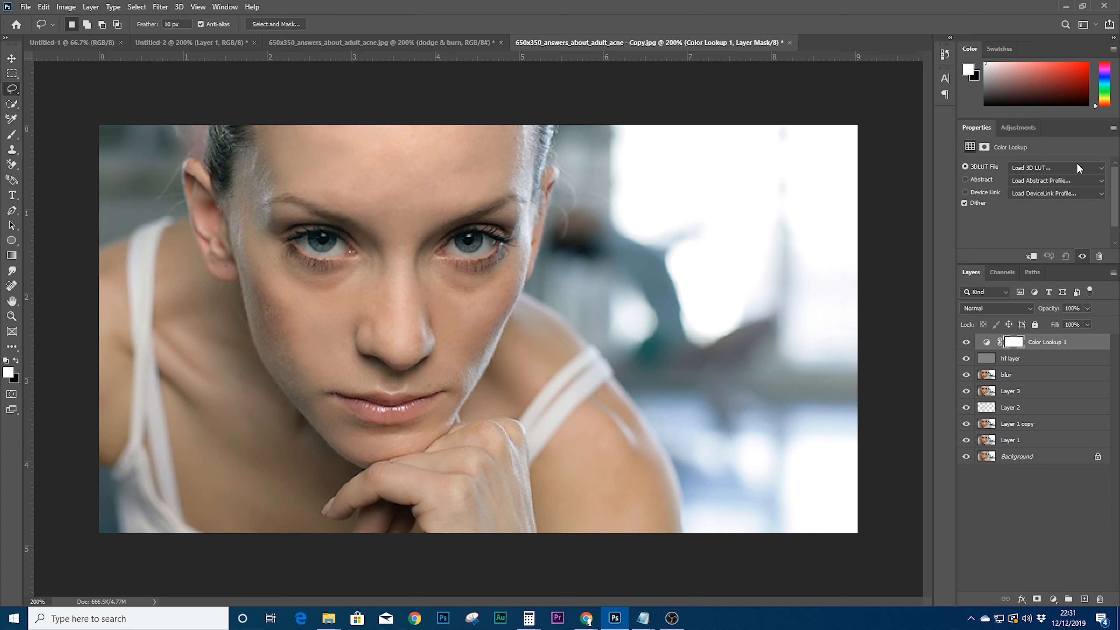
pyautogui.click(1077, 168)
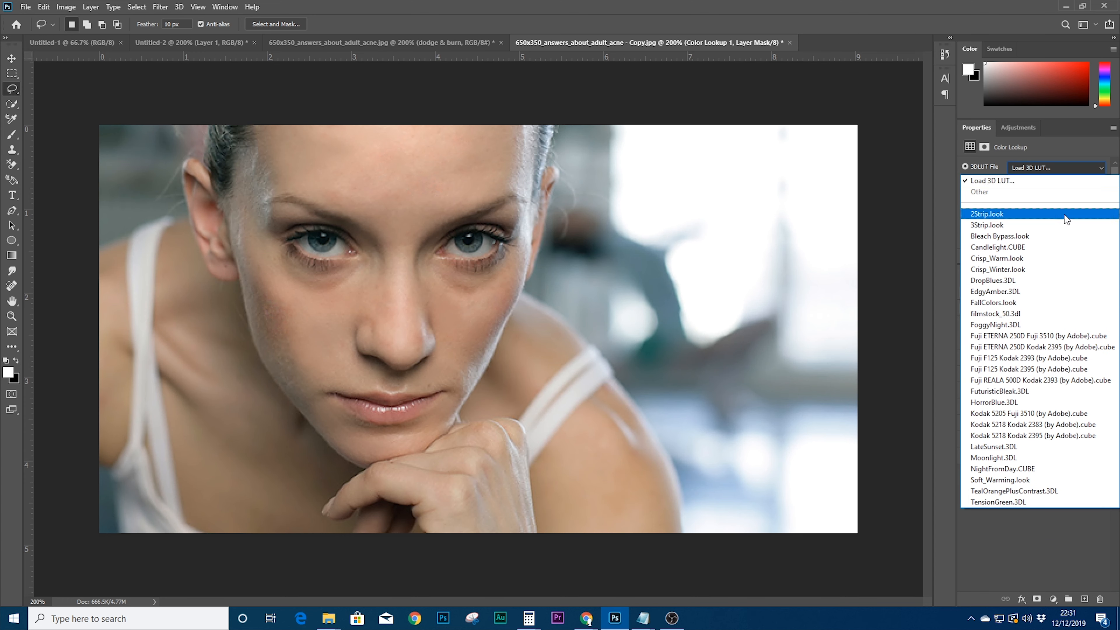
pyautogui.click(1021, 260)
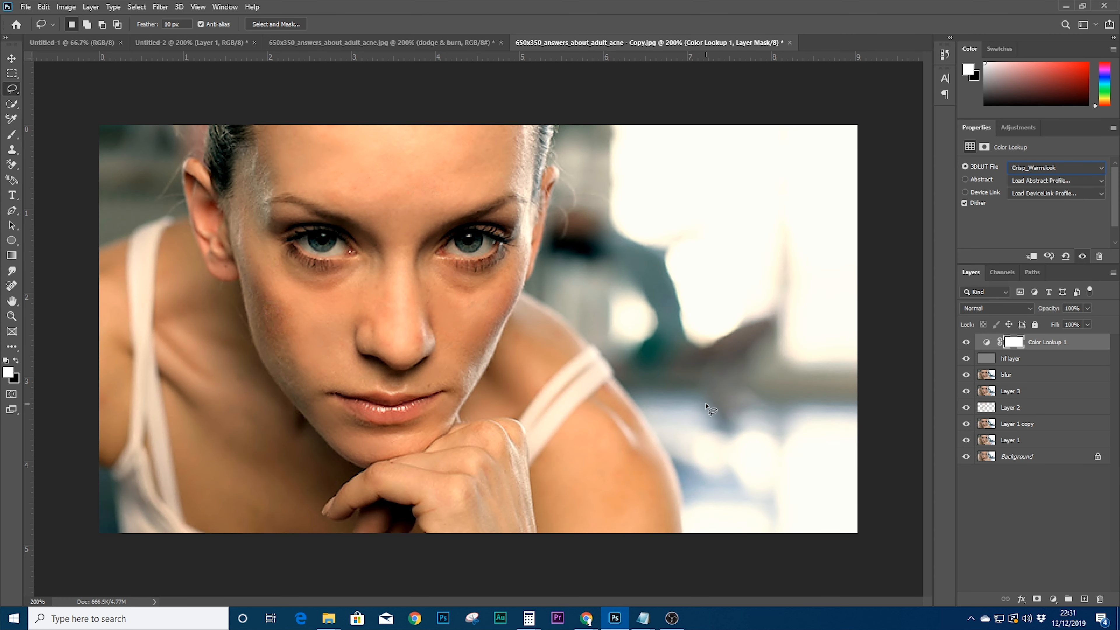
# Set the Color Lookup adjustment layer's opacity to 75% after trying 50%
pyautogui.click(1079, 304)
pyautogui.write('50')
pyautogui.press('Return')
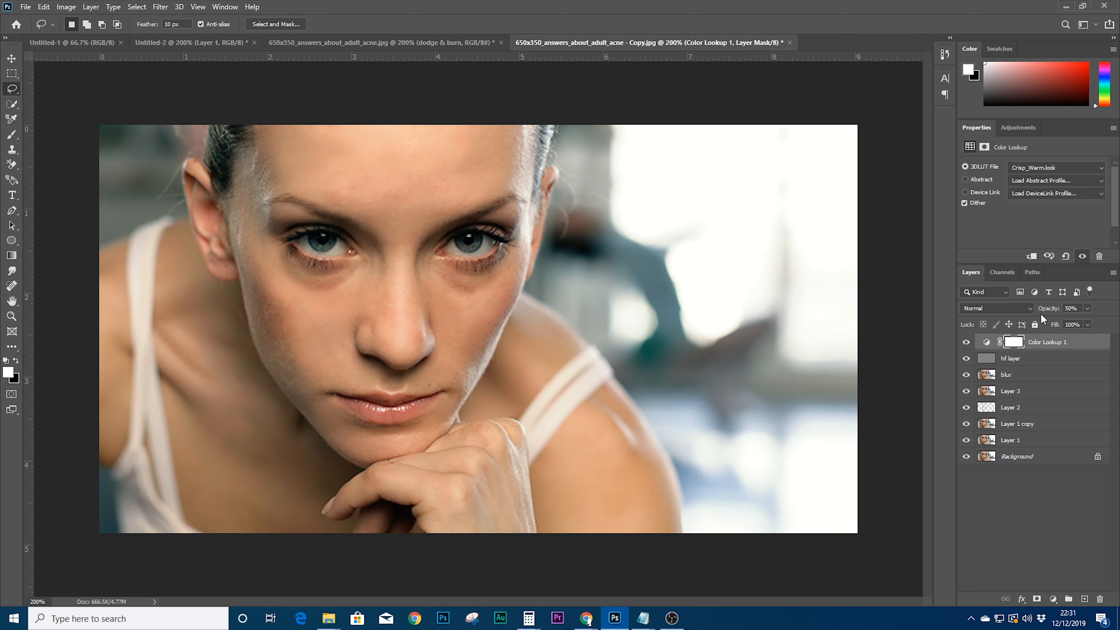
pyautogui.click(1080, 311)
pyautogui.write('75')
pyautogui.press('Return')
pyautogui.click(1001, 378)
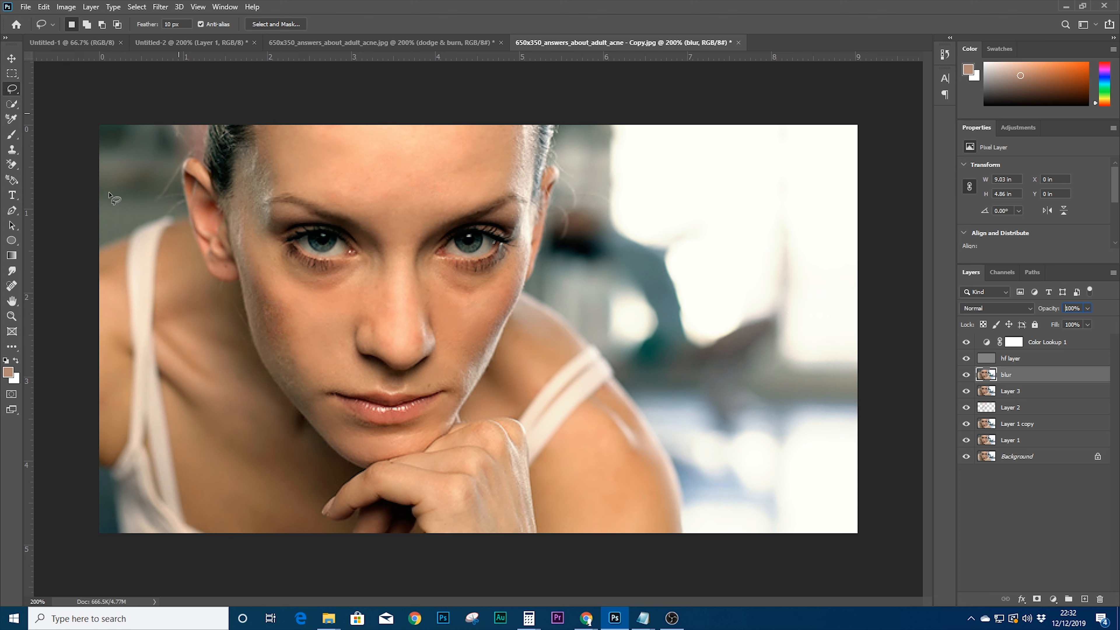
pyautogui.click(12, 289)
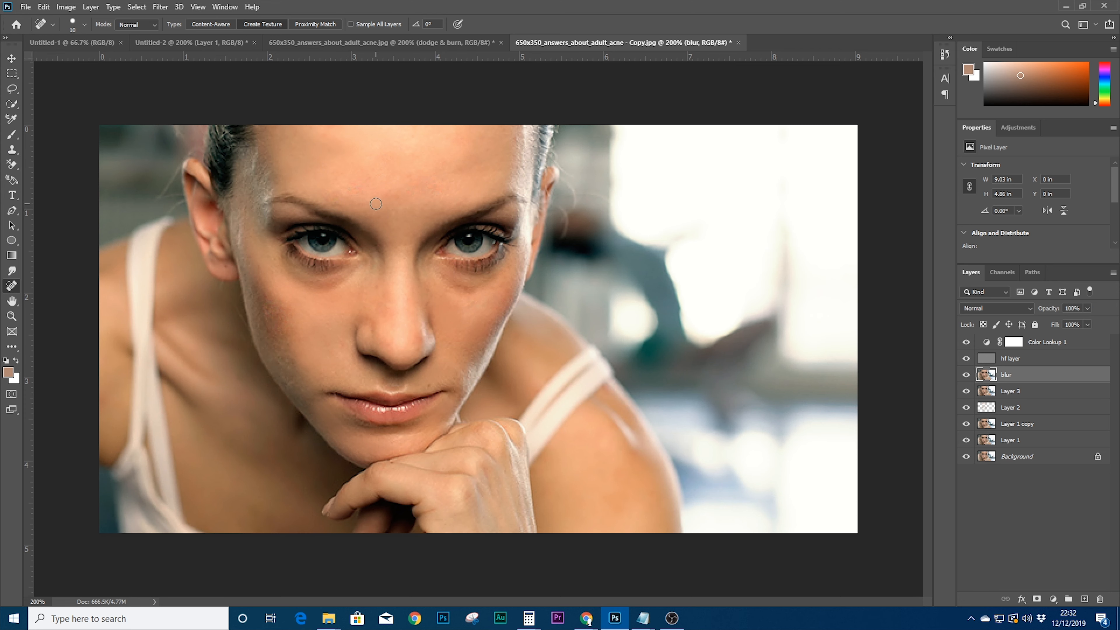
# Clone skin texture over the lower forehead on the hf layer with the Clone Stamp at 40% opacity, sampling nearby forehead skin
pyautogui.click(1036, 358)
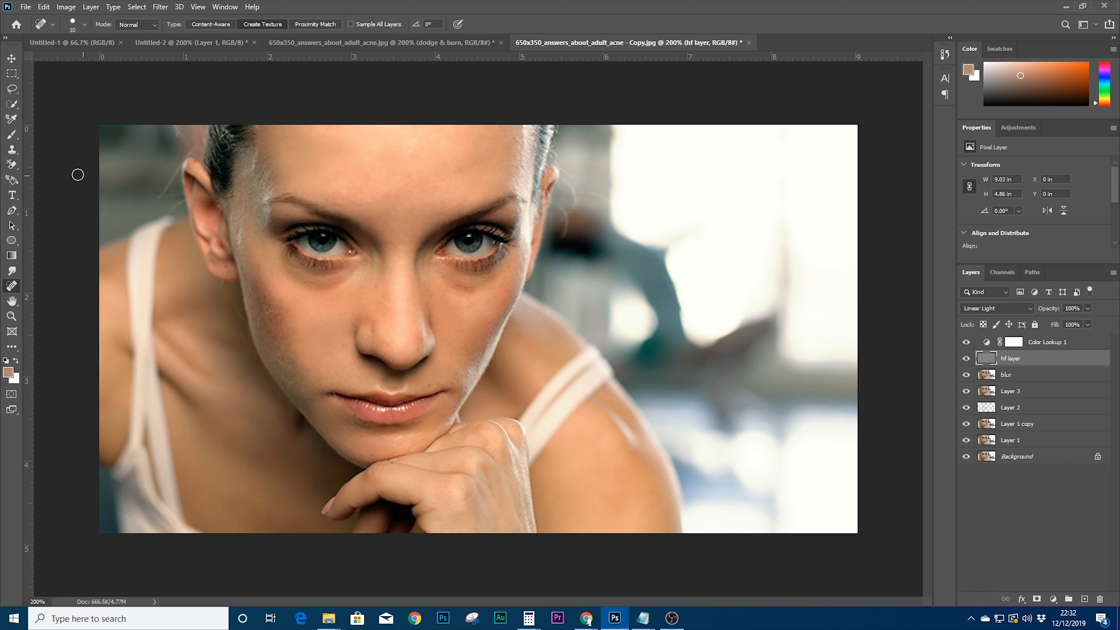
pyautogui.click(12, 150)
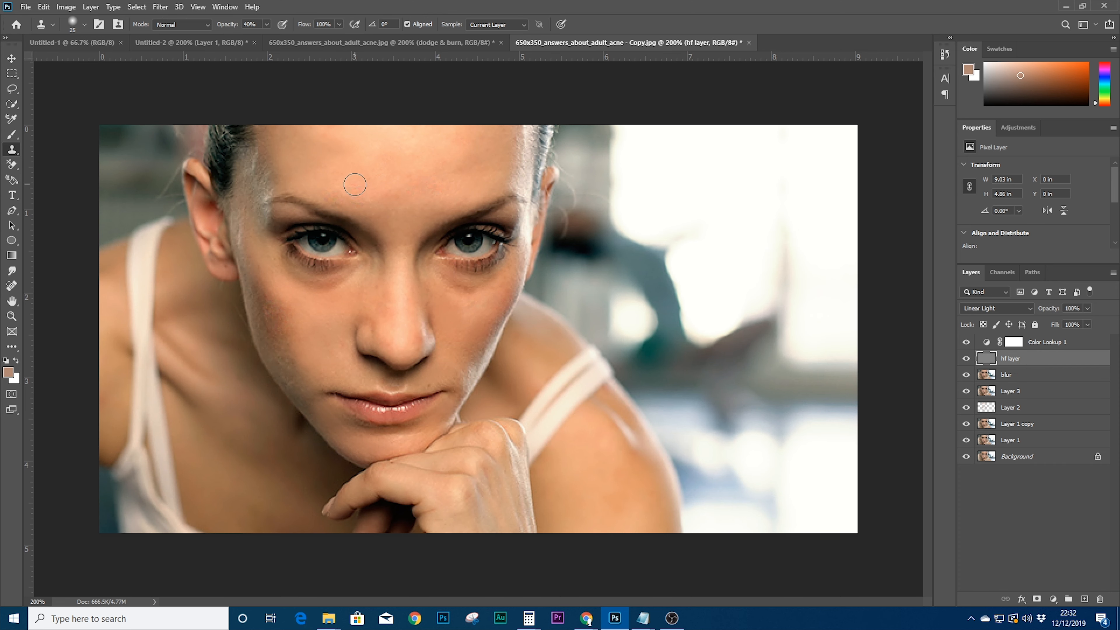
pyautogui.moveTo(345, 186)
pyautogui.mouseDown()
pyautogui.moveTo(374, 204)
pyautogui.moveTo(344, 197)
pyautogui.moveTo(371, 200)
pyautogui.moveTo(356, 179)
pyautogui.moveTo(395, 167)
pyautogui.moveTo(357, 177)
pyautogui.moveTo(433, 171)
pyautogui.moveTo(461, 188)
pyautogui.moveTo(416, 174)
pyautogui.moveTo(371, 175)
pyautogui.moveTo(405, 184)
pyautogui.moveTo(384, 191)
pyautogui.moveTo(354, 185)
pyautogui.moveTo(429, 192)
pyautogui.moveTo(334, 182)
pyautogui.mouseUp()
pyautogui.keyDown('alt'); pyautogui.click(353, 157); pyautogui.keyUp('alt')
pyautogui.keyDown('alt'); pyautogui.click(464, 159); pyautogui.keyUp('alt')
# Compare the finished retouch with the original at 100% zoom by repeatedly isolating the Background layer and restoring all layers
pyautogui.hotkey('ctrl', '-')
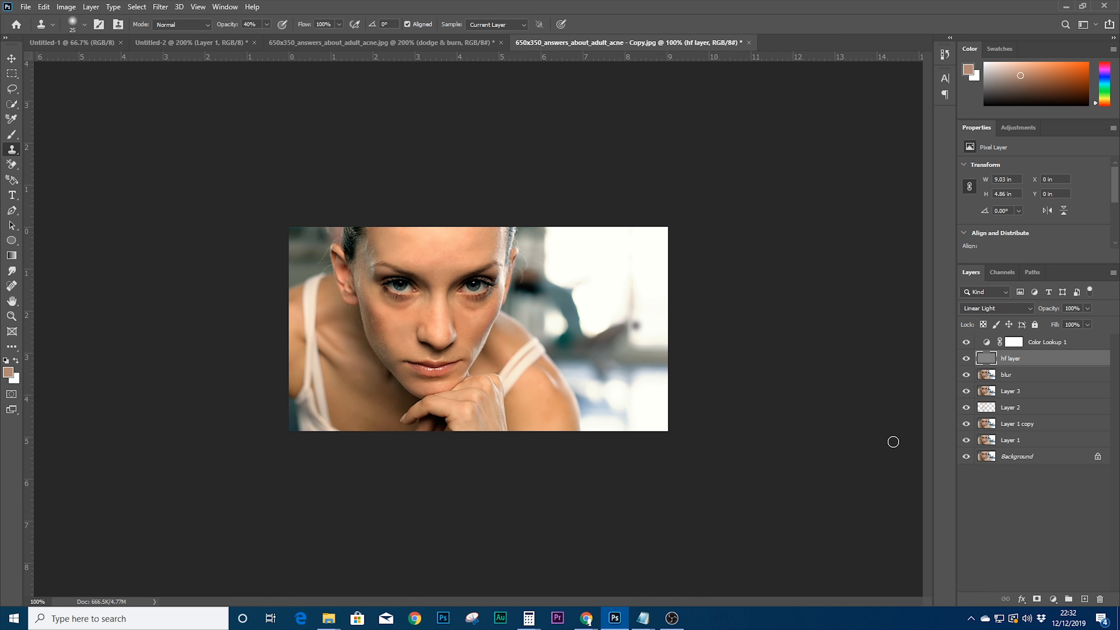
pyautogui.keyDown('alt'); pyautogui.click(965, 459); pyautogui.keyUp('alt')
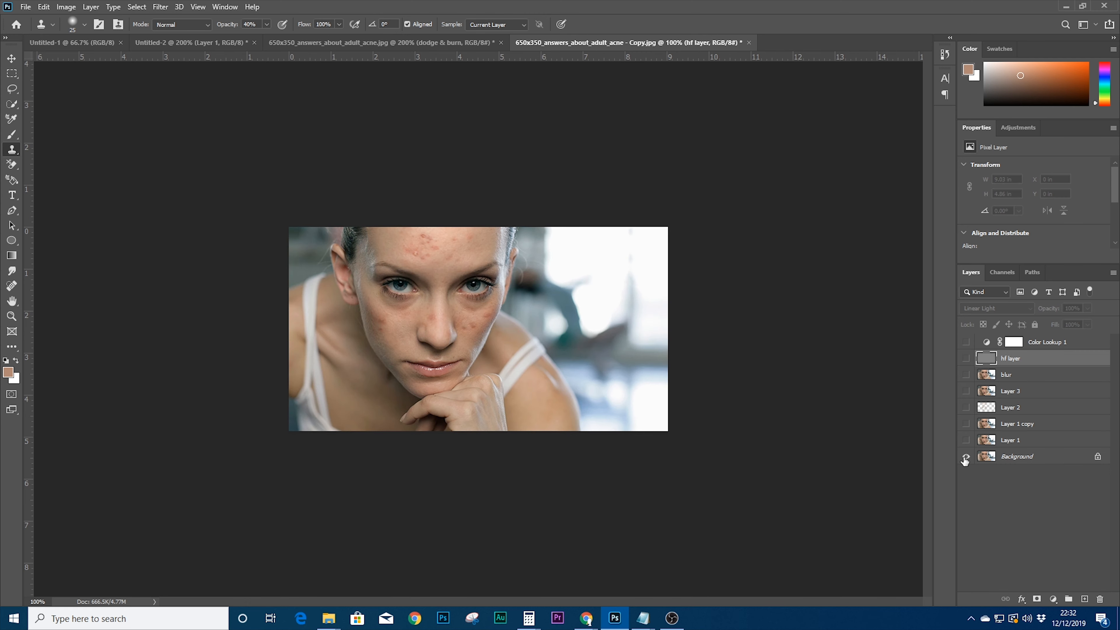
pyautogui.keyDown('alt'); pyautogui.click(964, 459); pyautogui.keyUp('alt')
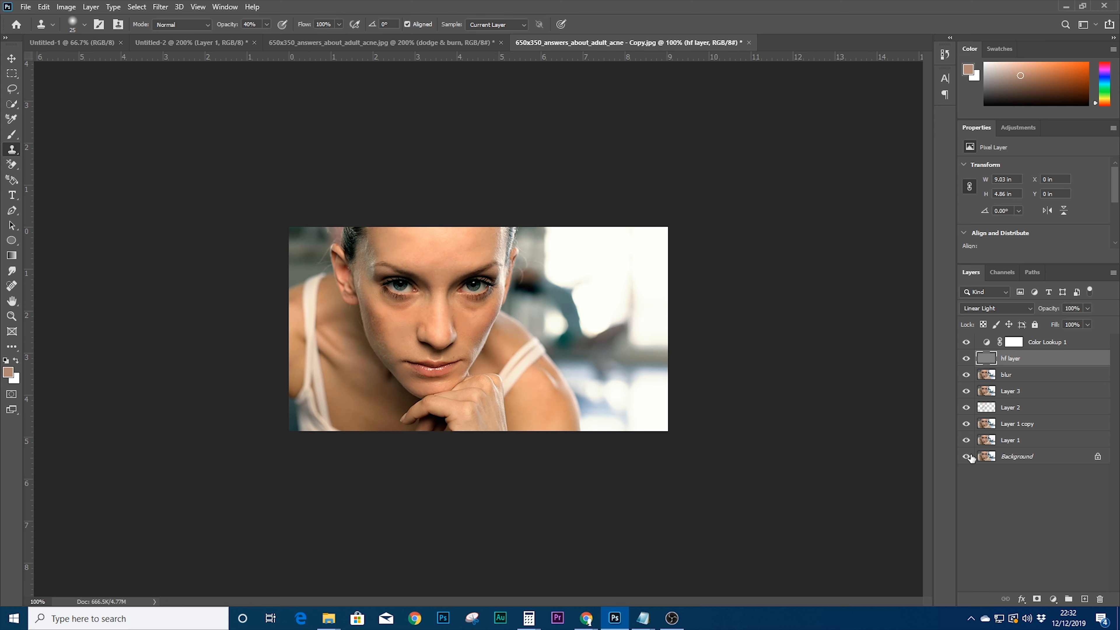
pyautogui.keyDown('alt'); pyautogui.click(966, 456); pyautogui.keyUp('alt')
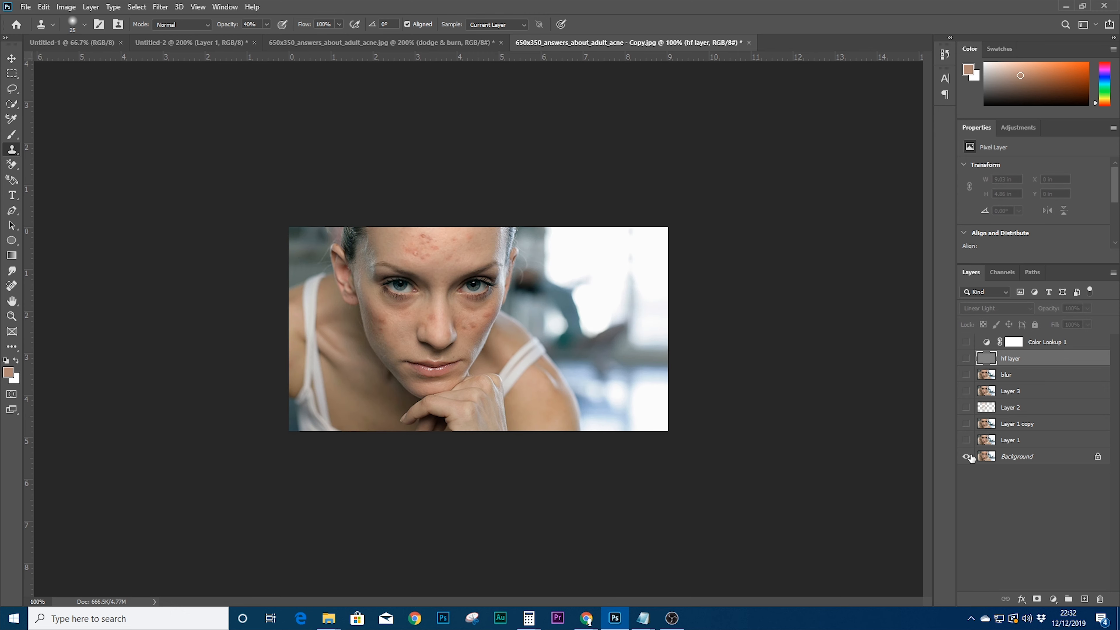
pyautogui.keyDown('alt'); pyautogui.click(967, 456); pyautogui.keyUp('alt')
pyautogui.keyDown('alt'); pyautogui.click(967, 456); pyautogui.keyUp('alt')
pyautogui.keyDown('alt'); pyautogui.click(966, 457); pyautogui.keyUp('alt')
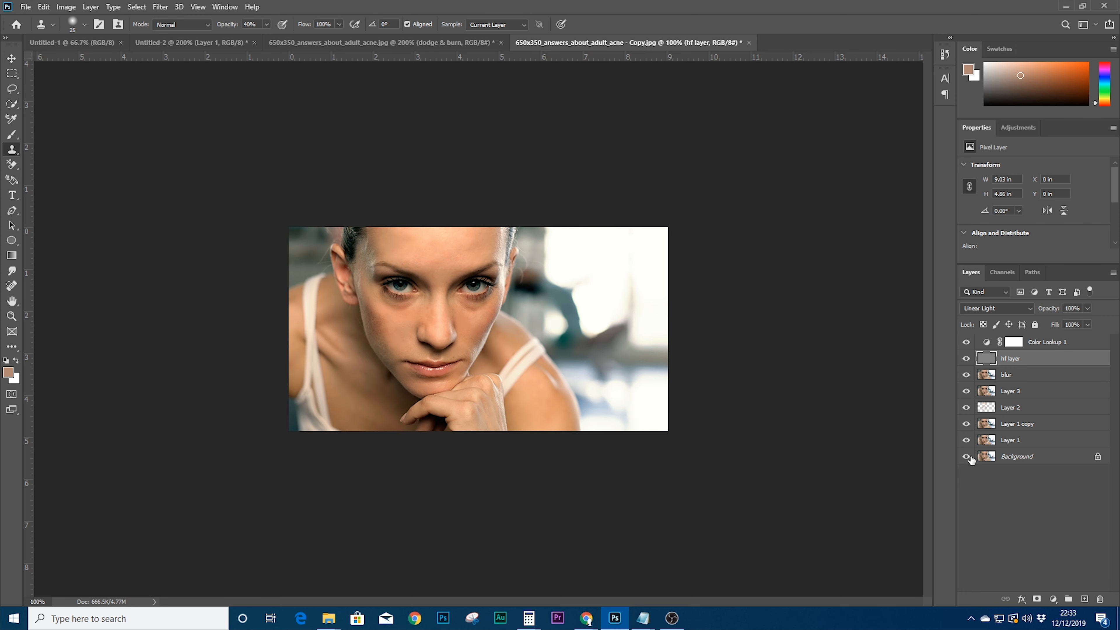
pyautogui.hotkey('ctrl', '+')
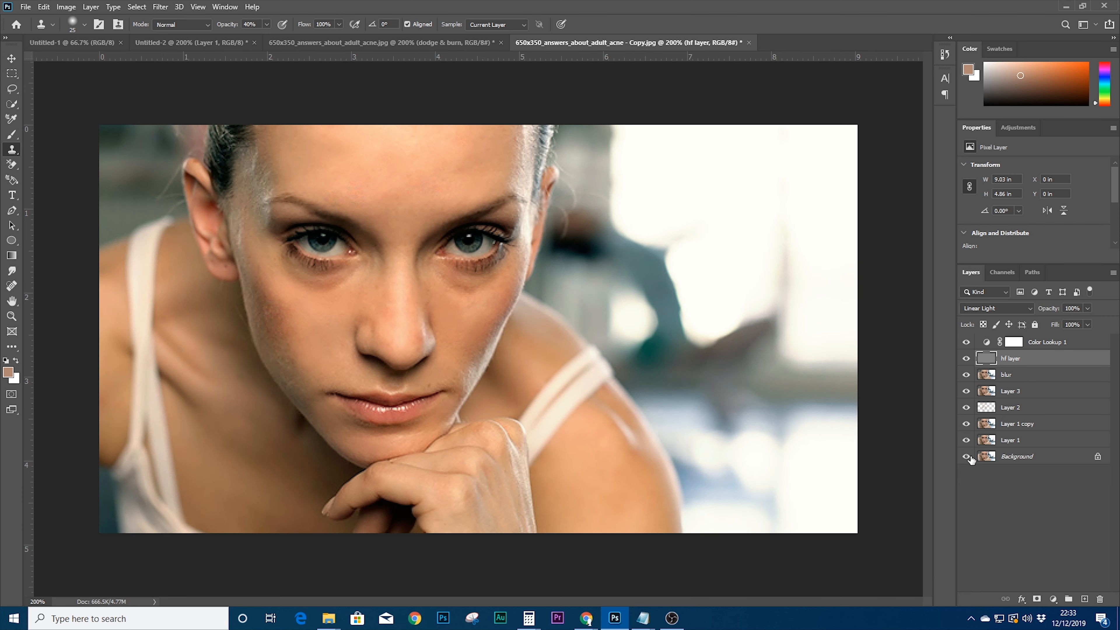